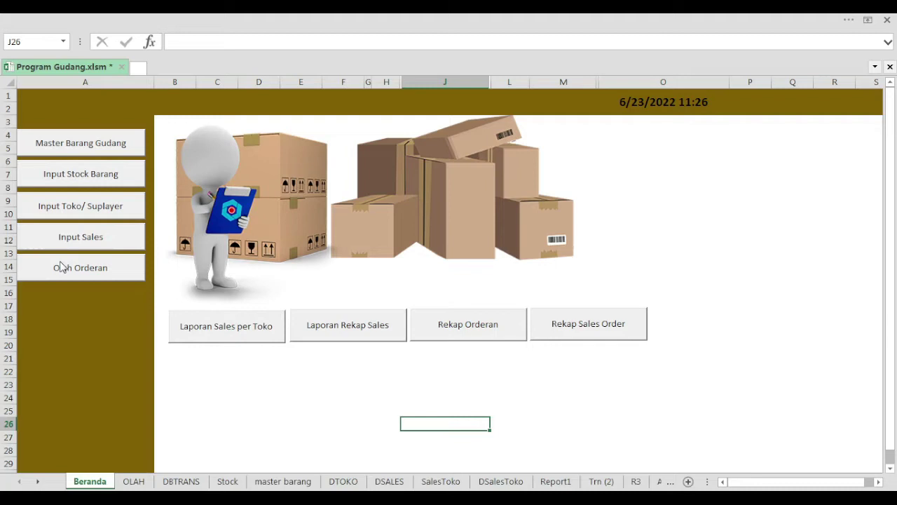
Step: Open the warehouse item master list and examine the first item's codes, name, prices, unit and stock columns, then return to the home sheet
{"action": "left_click", "coordinate": [350, 411]}
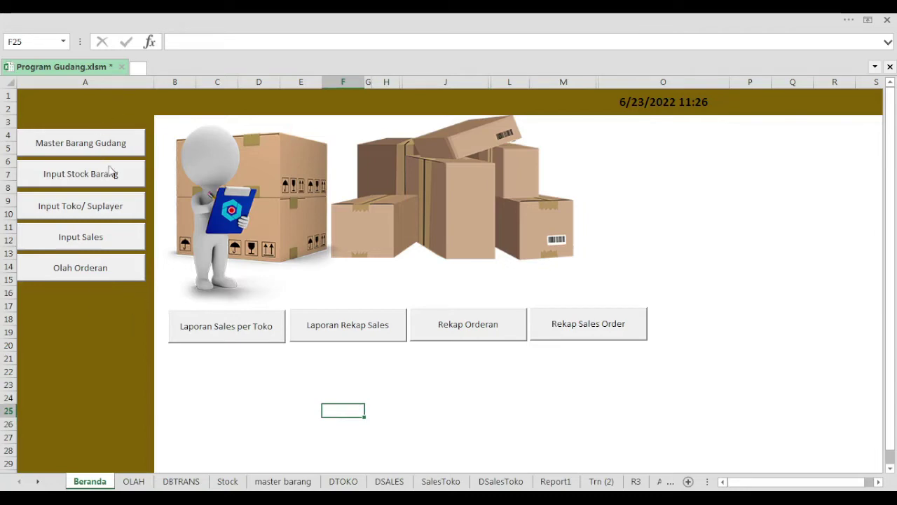
{"action": "left_click", "coordinate": [109, 142]}
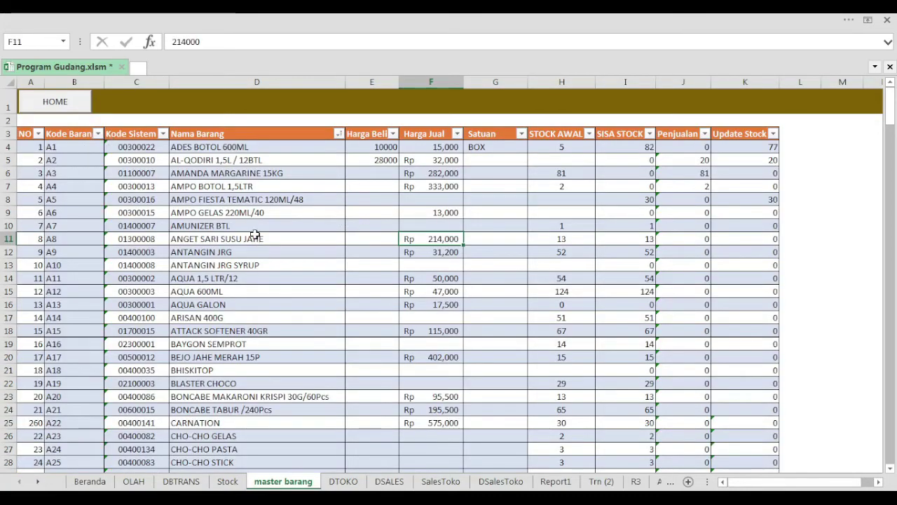
{"action": "left_click", "coordinate": [217, 150]}
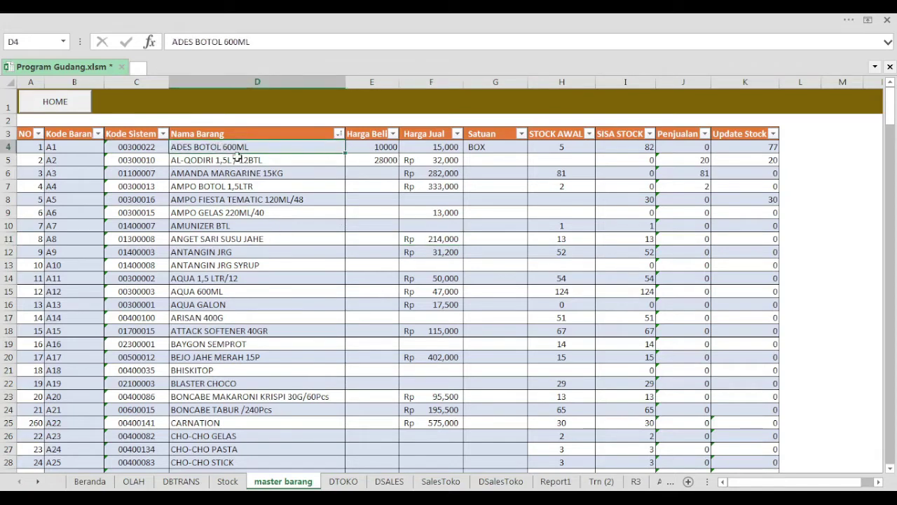
{"action": "left_click", "coordinate": [73, 136]}
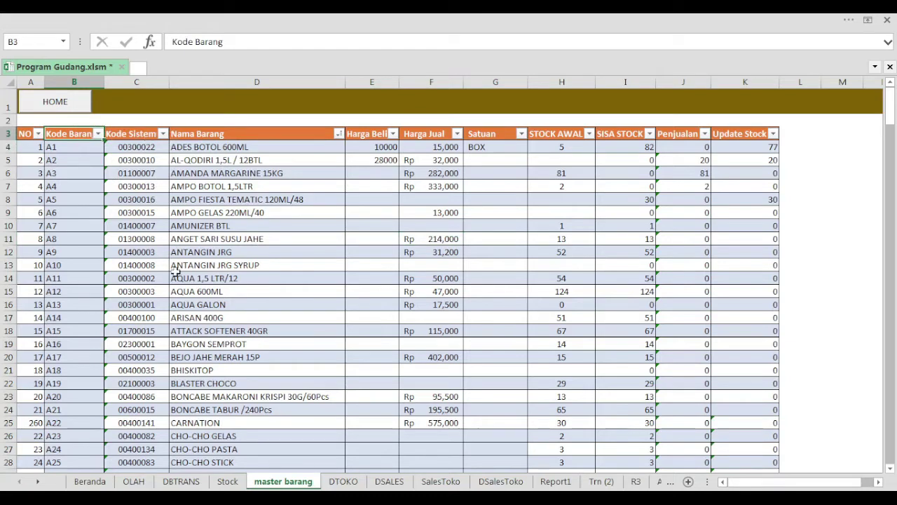
{"action": "left_click", "coordinate": [150, 146]}
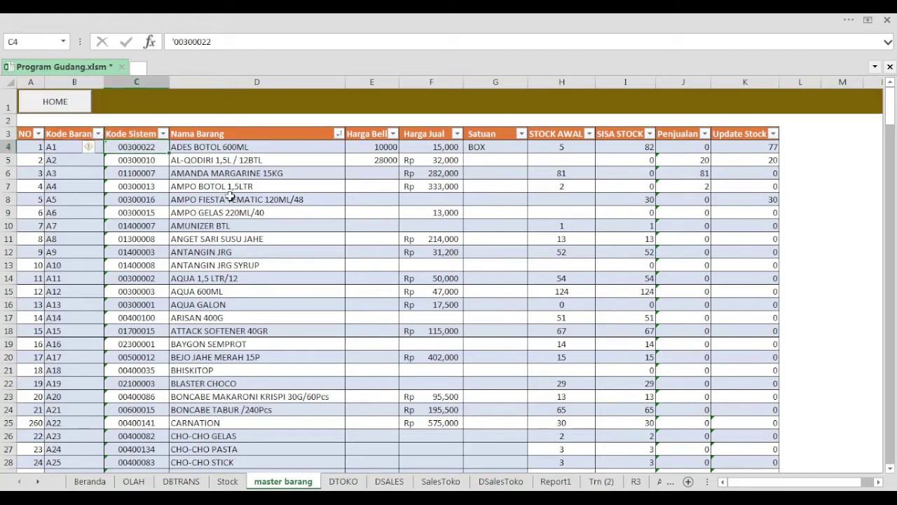
{"action": "left_click", "coordinate": [197, 147]}
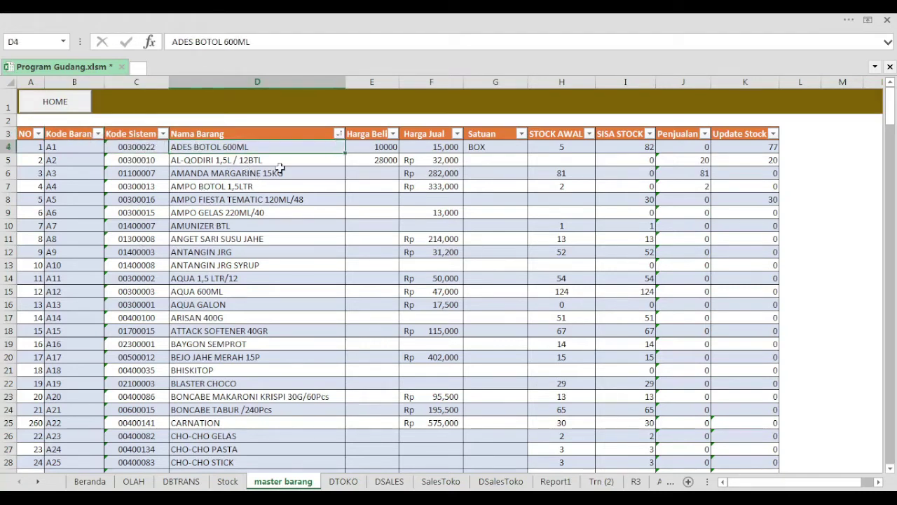
{"action": "left_click", "coordinate": [393, 145]}
{"action": "left_click_drag", "start_coordinate": [431, 160], "coordinate": [442, 151]}
{"action": "left_click", "coordinate": [444, 147]}
{"action": "left_click", "coordinate": [497, 150]}
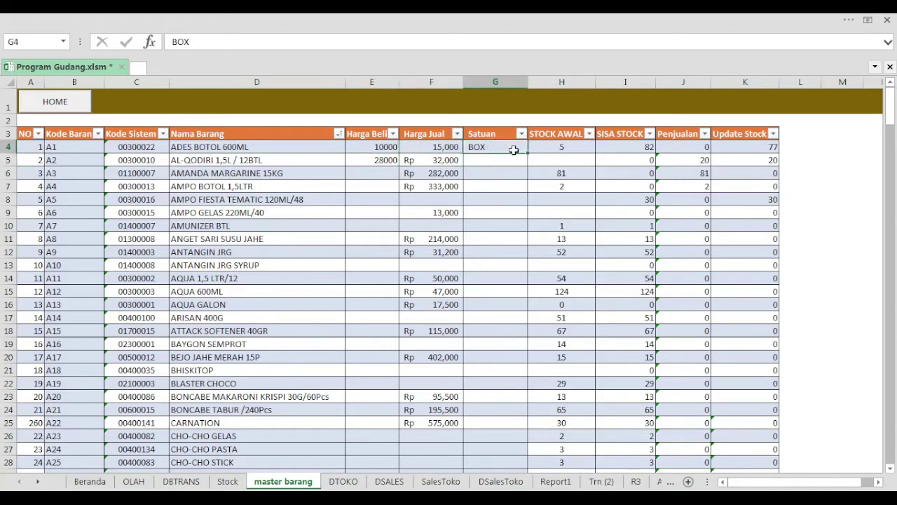
{"action": "left_click", "coordinate": [554, 146]}
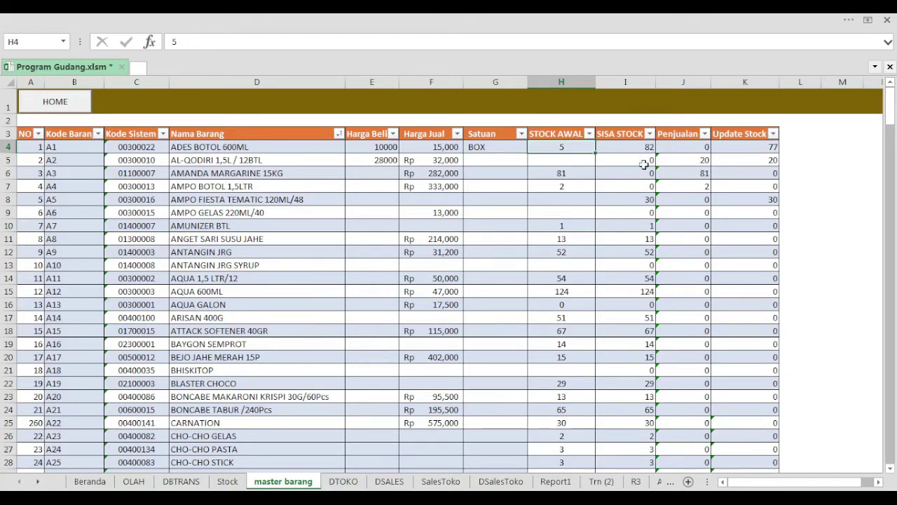
{"action": "left_click", "coordinate": [760, 148]}
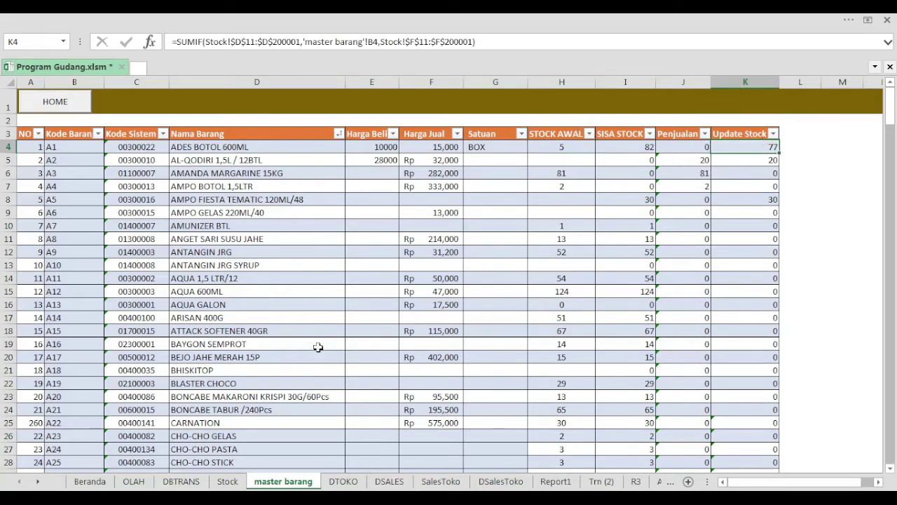
{"action": "left_click", "coordinate": [70, 107]}
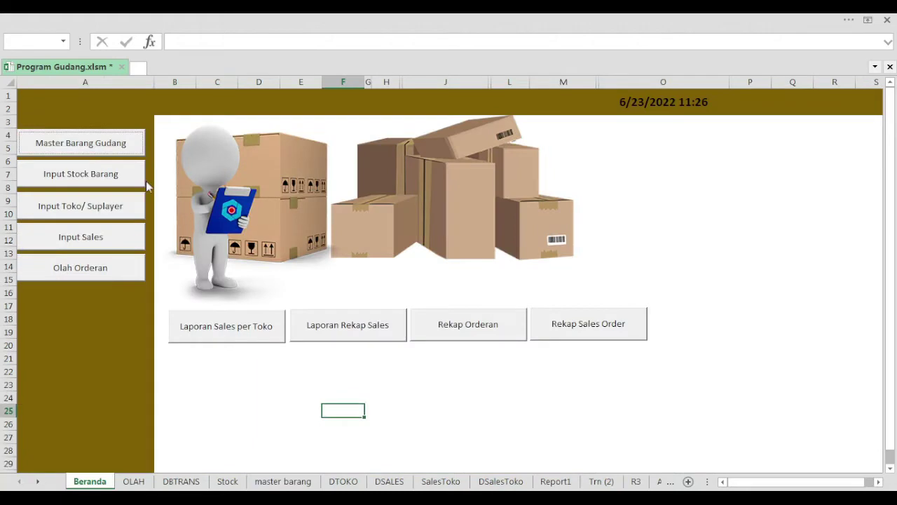
Step: Open the stock entry form and re-enter the Stock lookup formula in F7 to recalculate it
{"action": "left_click", "coordinate": [103, 179]}
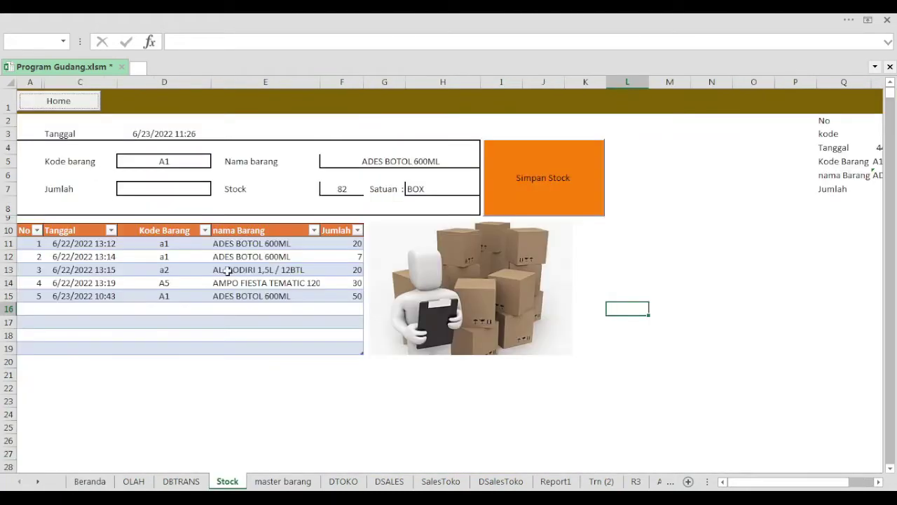
{"action": "left_click", "coordinate": [509, 415]}
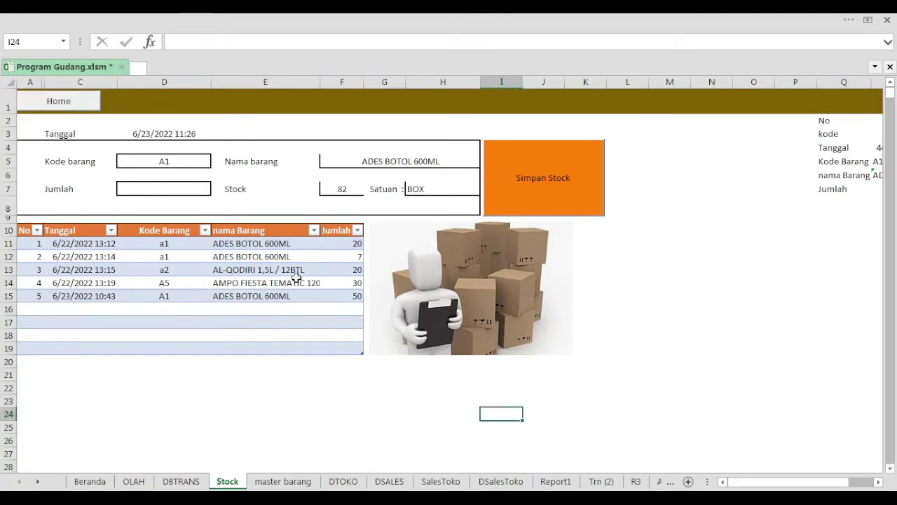
{"action": "left_click", "coordinate": [346, 190]}
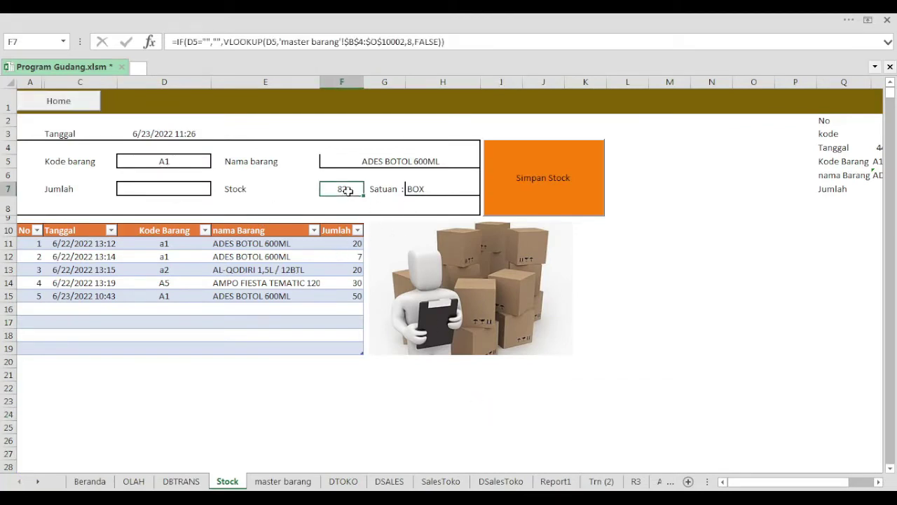
{"action": "left_click", "coordinate": [414, 45]}
{"action": "key", "text": "Return"}
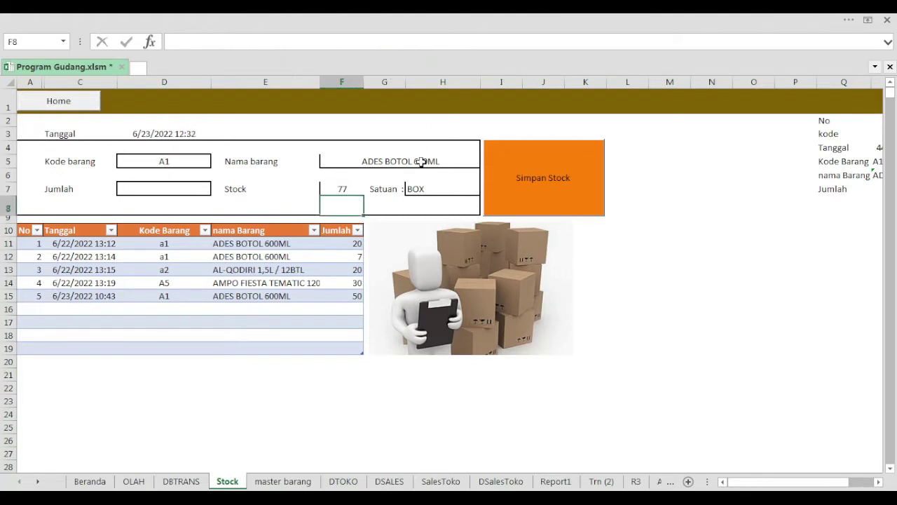
{"action": "left_click", "coordinate": [341, 411]}
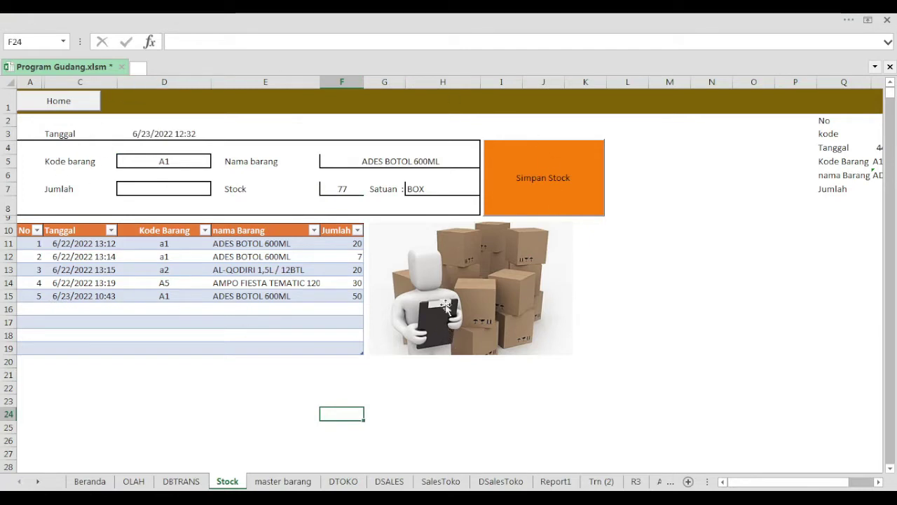
Step: Record a stock addition with quantity 3 for item A1 and save it to the stock table
{"action": "left_click", "coordinate": [207, 160]}
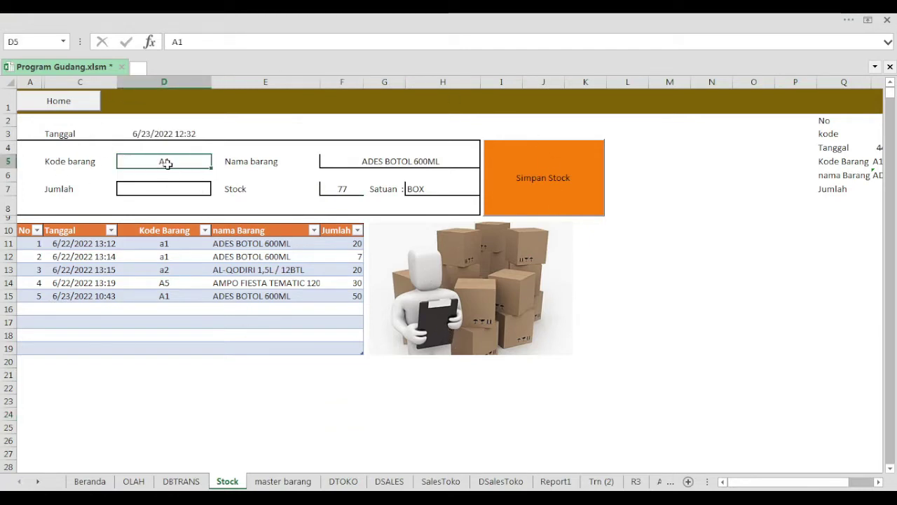
{"action": "left_click", "coordinate": [187, 190]}
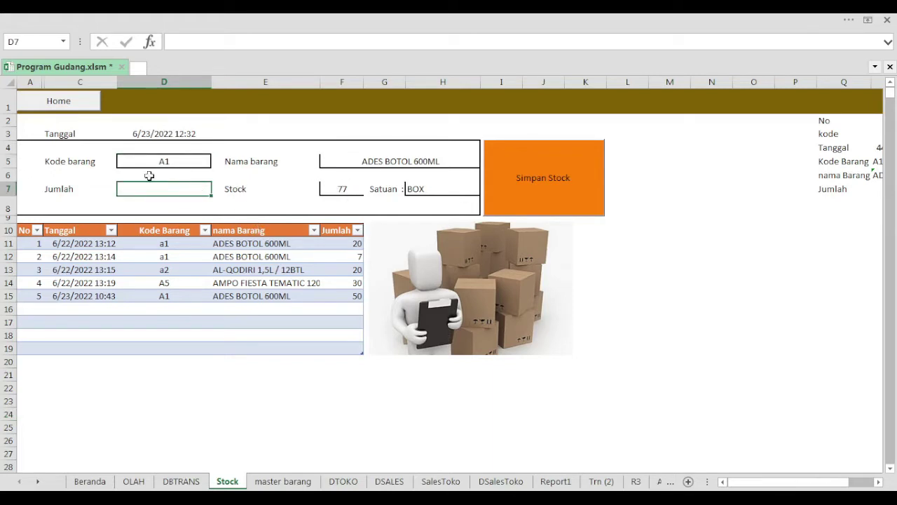
{"action": "type", "text": "3"}
{"action": "left_click", "coordinate": [298, 385]}
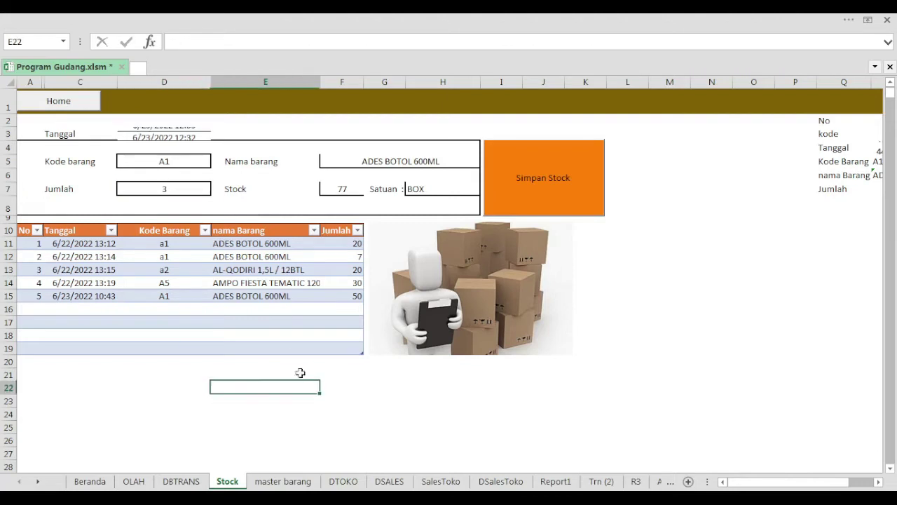
{"action": "left_click", "coordinate": [579, 190]}
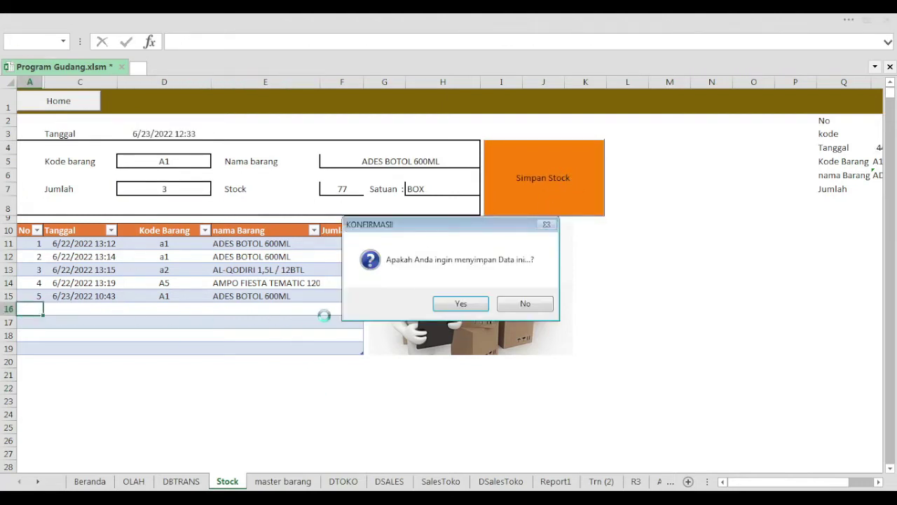
{"action": "left_click", "coordinate": [456, 304]}
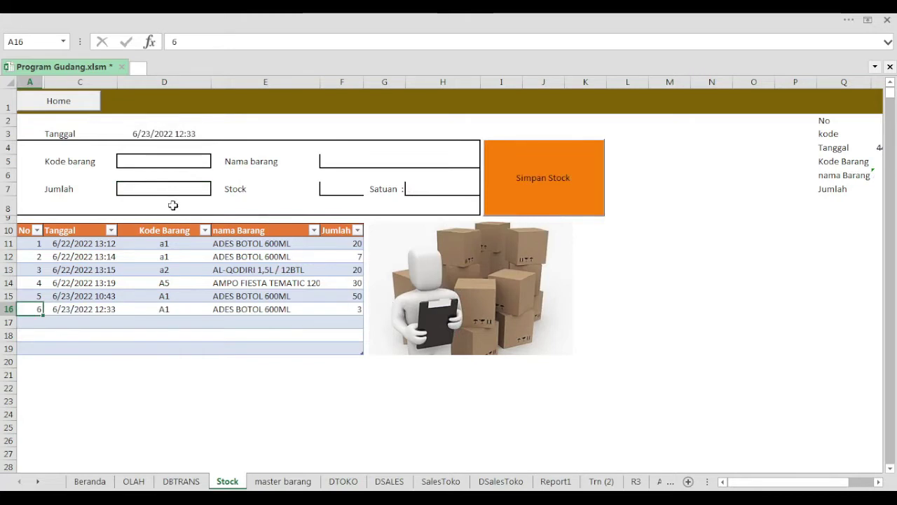
Step: Look up the updated stock by entering a1 as the item code, then return to the home sheet
{"action": "left_click", "coordinate": [163, 162]}
{"action": "type", "text": "a1"}
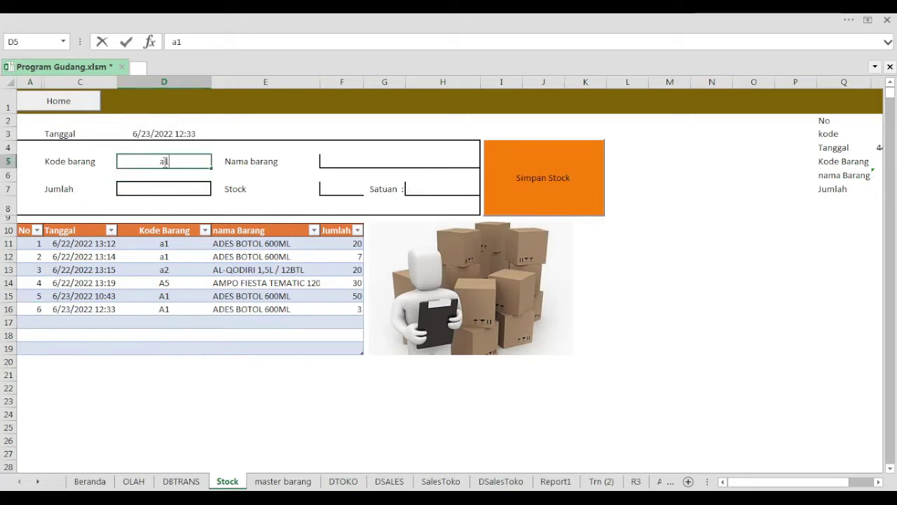
{"action": "key", "text": "Return"}
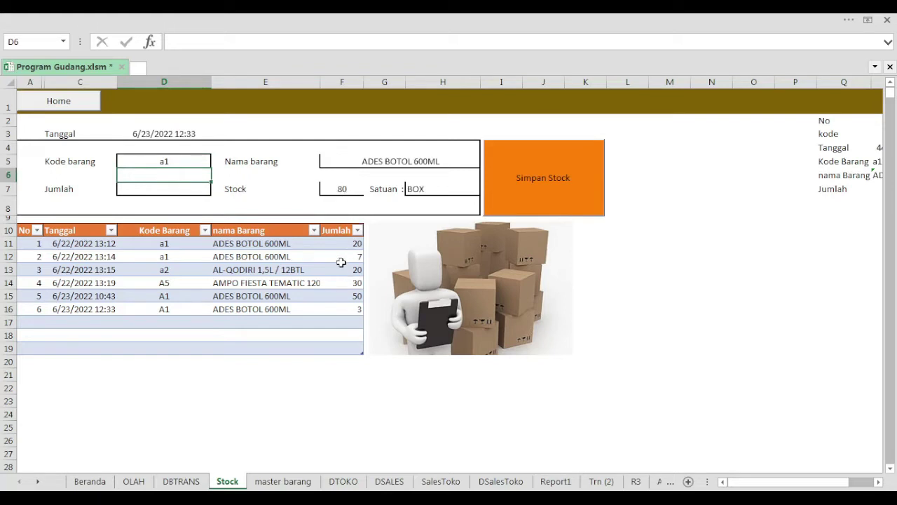
{"action": "left_click", "coordinate": [305, 213]}
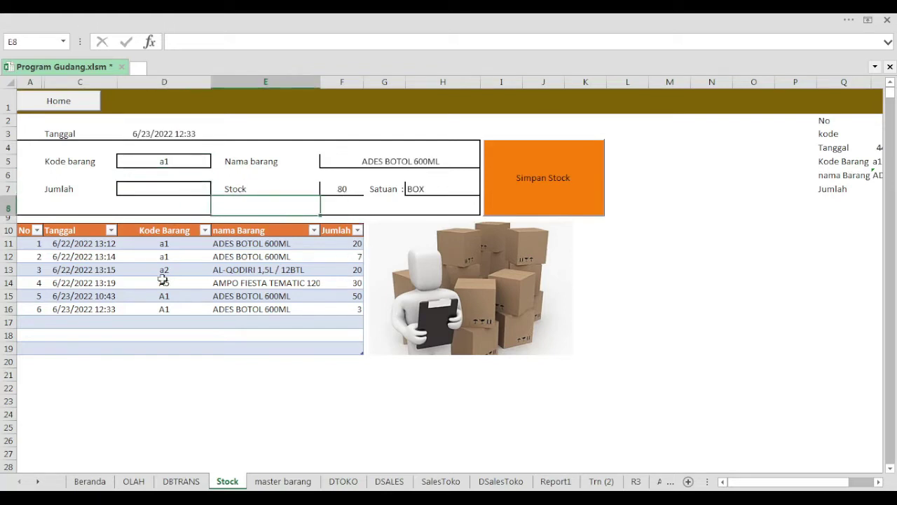
{"action": "left_click", "coordinate": [239, 359]}
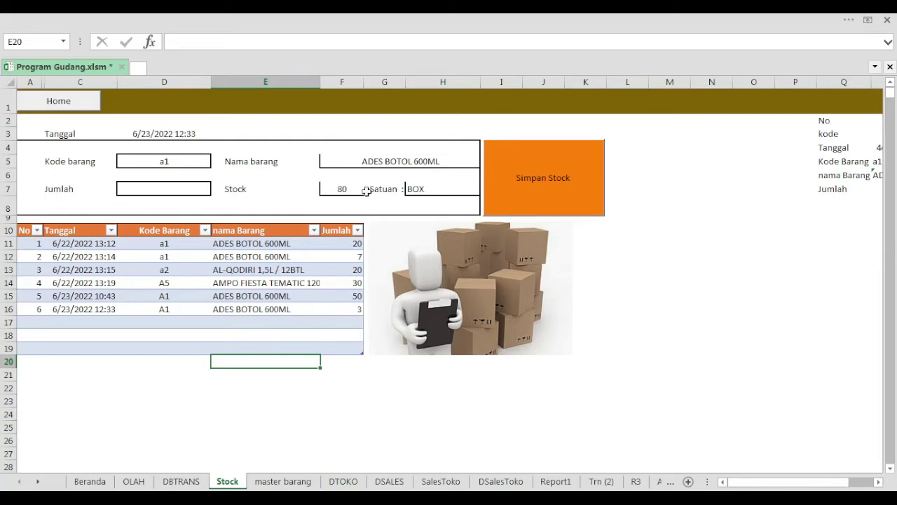
{"action": "left_click", "coordinate": [70, 104]}
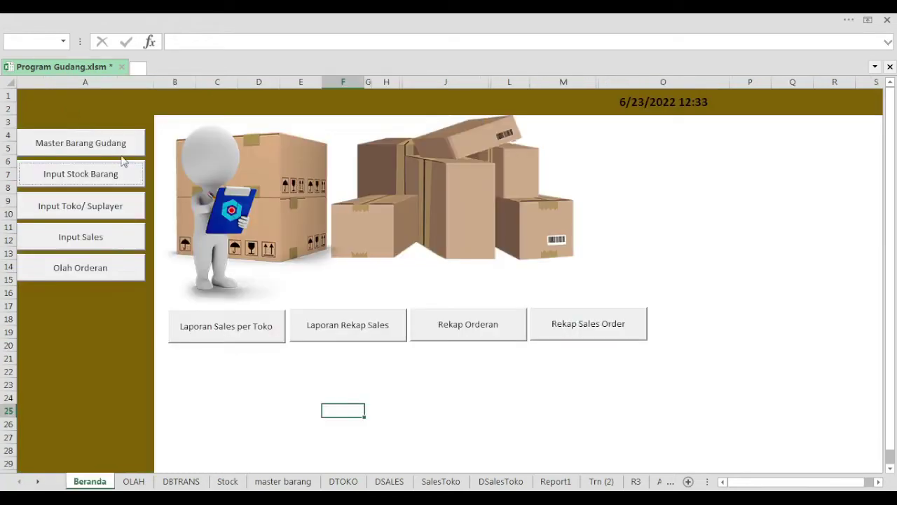
Step: Open the store/supplier list and examine its store names, address and phone columns, then return to the home sheet
{"action": "left_click", "coordinate": [91, 210]}
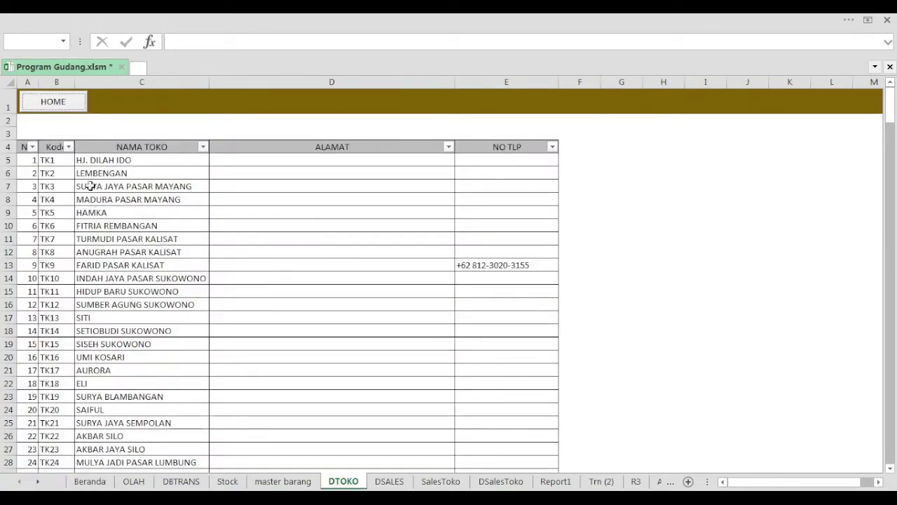
{"action": "scroll", "coordinate": [120, 176], "scroll_direction": "down", "scroll_amount": 3}
{"action": "scroll", "coordinate": [140, 189], "scroll_direction": "down", "scroll_amount": 2}
{"action": "scroll", "coordinate": [143, 187], "scroll_direction": "up", "scroll_amount": 5}
{"action": "scroll", "coordinate": [142, 188], "scroll_direction": "down", "scroll_amount": 6}
{"action": "scroll", "coordinate": [143, 188], "scroll_direction": "up", "scroll_amount": 6}
{"action": "left_click", "coordinate": [341, 182]}
{"action": "left_click", "coordinate": [350, 159]}
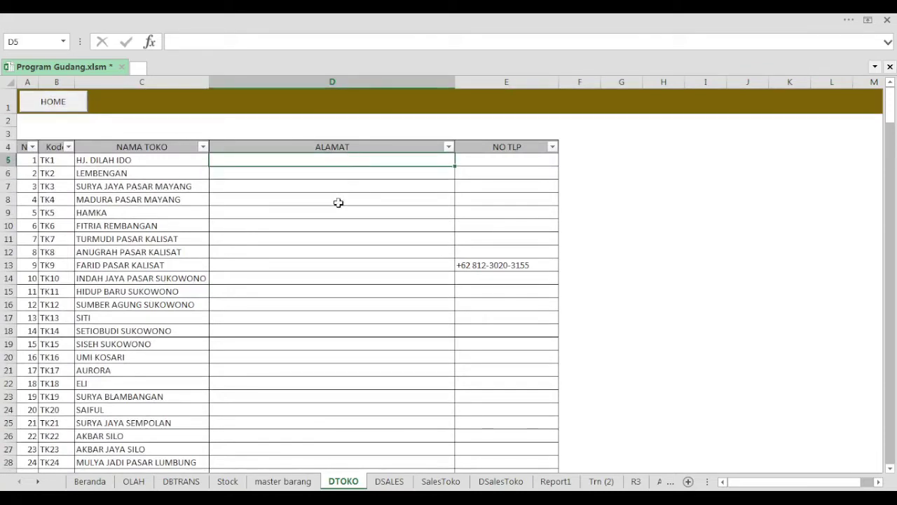
{"action": "left_click", "coordinate": [34, 107]}
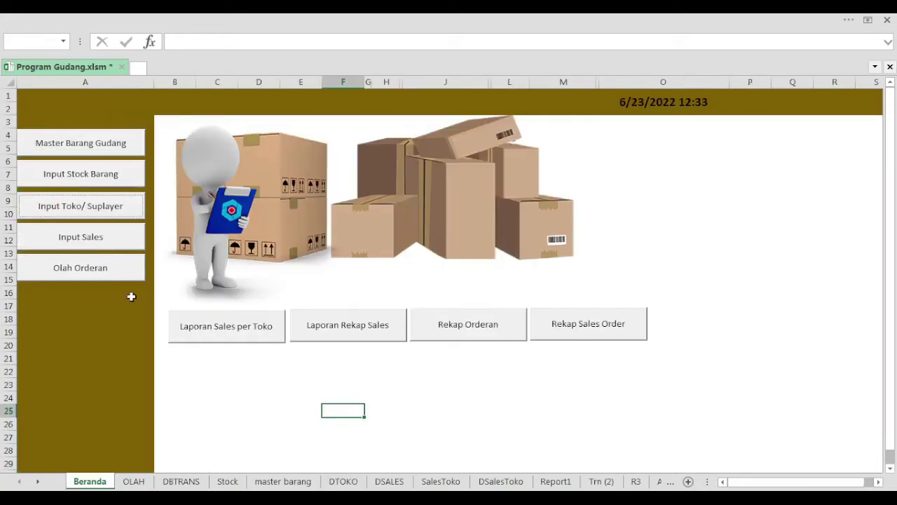
Step: Open the sales staff list and review the Target column for each salesperson, then return to the home sheet
{"action": "left_click", "coordinate": [100, 240]}
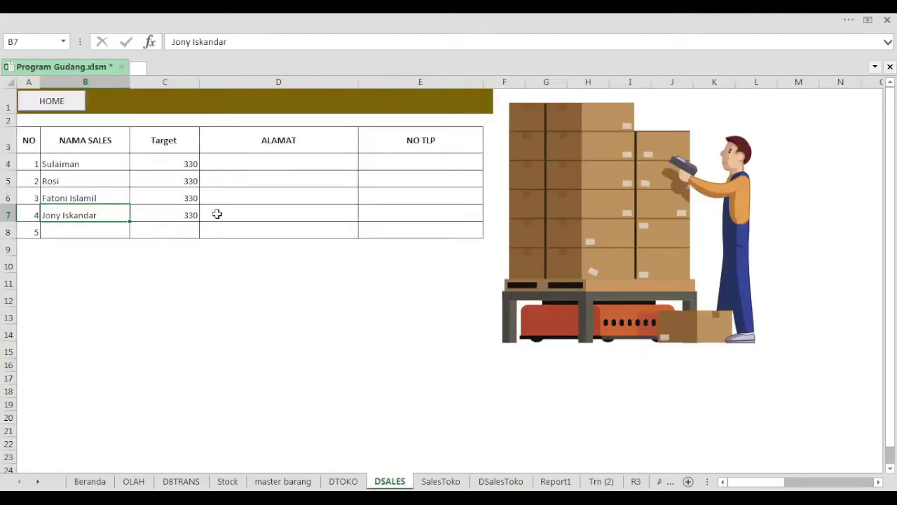
{"action": "left_click_drag", "start_coordinate": [181, 137], "coordinate": [184, 234]}
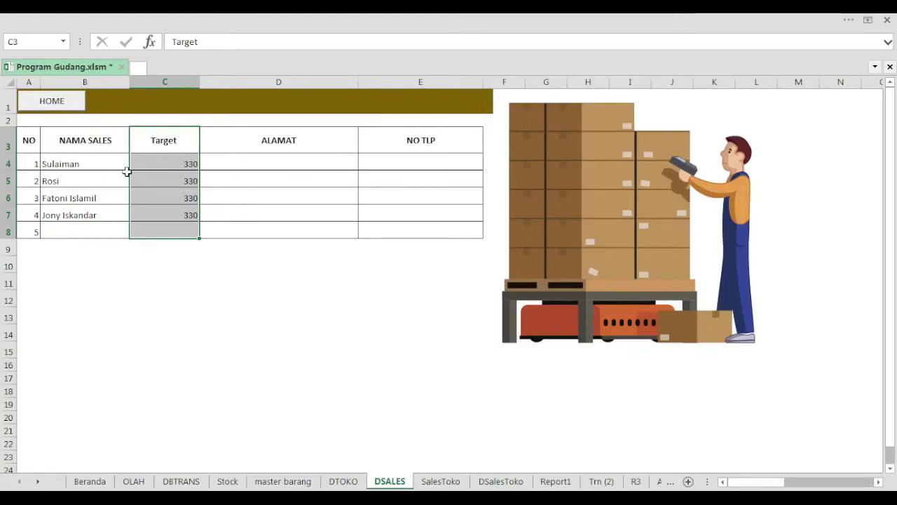
{"action": "left_click", "coordinate": [170, 164]}
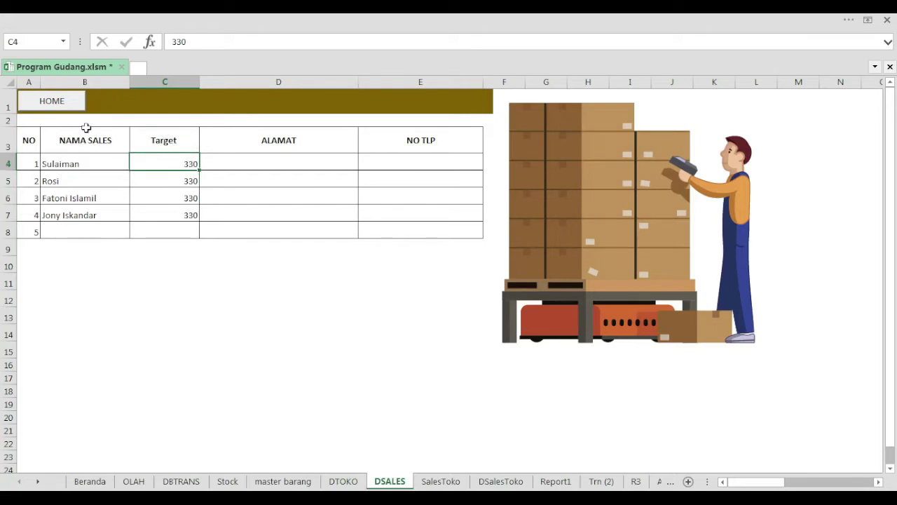
{"action": "left_click", "coordinate": [63, 106]}
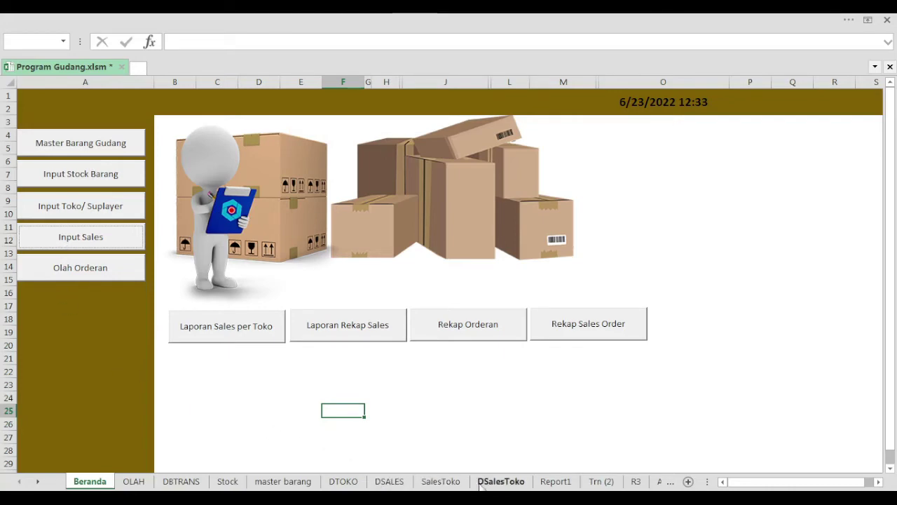
Step: View the DSalesToko data, then set Nama Sales on the SalesToko sheet to the first salesperson in the list
{"action": "left_click", "coordinate": [501, 481]}
{"action": "scroll", "coordinate": [404, 305], "scroll_direction": "up", "scroll_amount": 12}
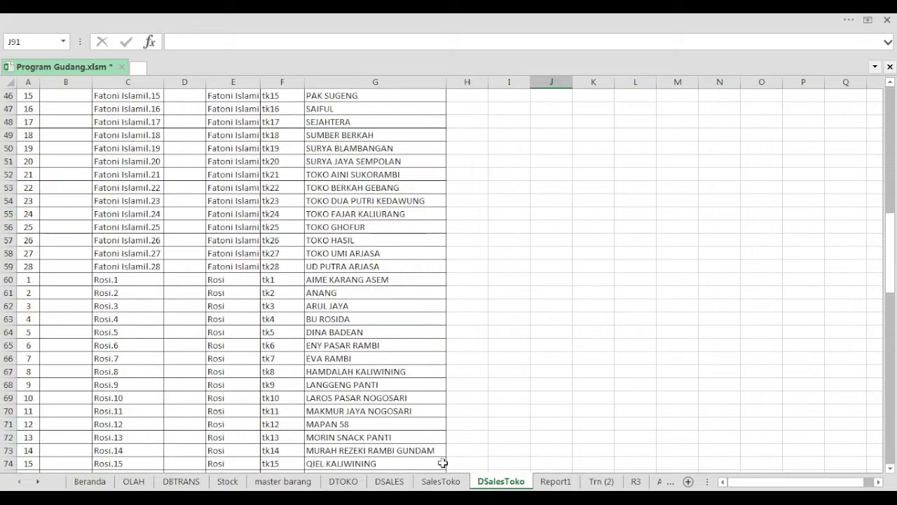
{"action": "left_click", "coordinate": [441, 482]}
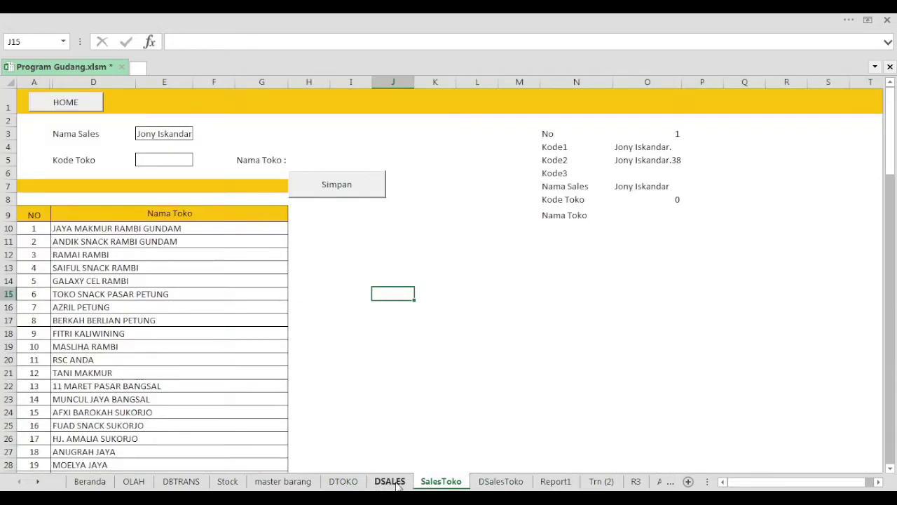
{"action": "left_click", "coordinate": [176, 132]}
{"action": "left_click", "coordinate": [199, 134]}
{"action": "left_click", "coordinate": [188, 143]}
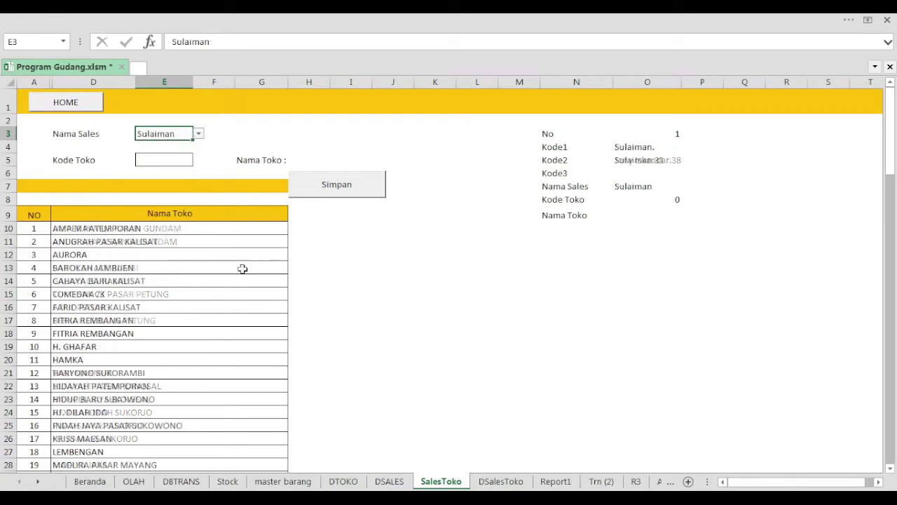
Step: Examine the Nama Toko list of stores assigned to the selected salesperson, then return to the home sheet
{"action": "scroll", "coordinate": [136, 321], "scroll_direction": "down", "scroll_amount": 5}
{"action": "scroll", "coordinate": [149, 302], "scroll_direction": "down", "scroll_amount": 1}
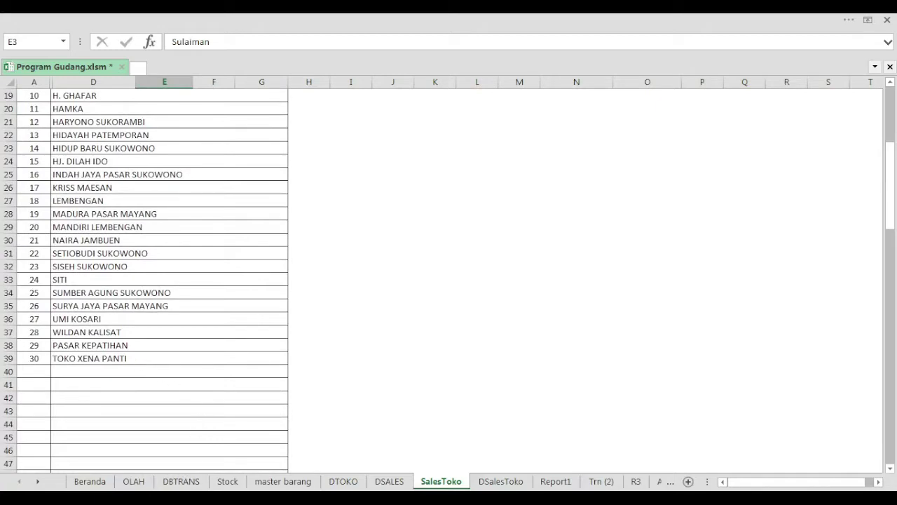
{"action": "scroll", "coordinate": [211, 318], "scroll_direction": "up", "scroll_amount": 6}
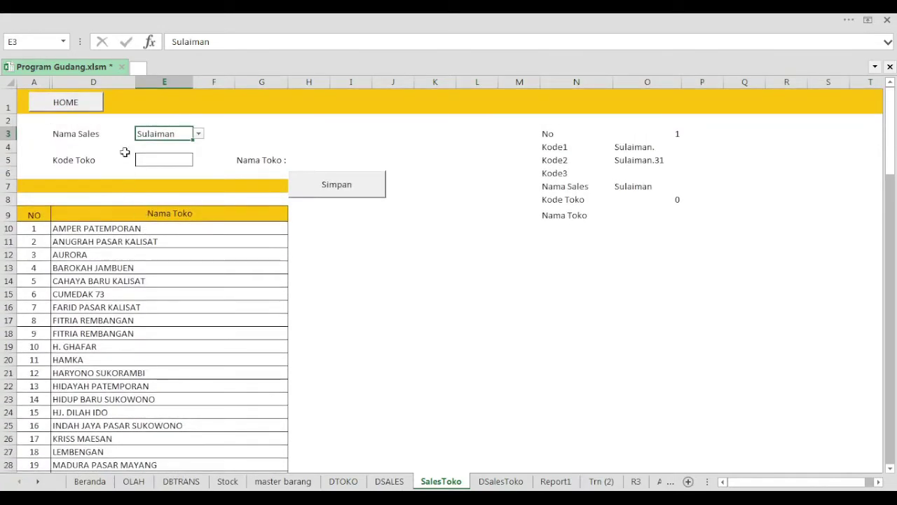
{"action": "left_click", "coordinate": [85, 104]}
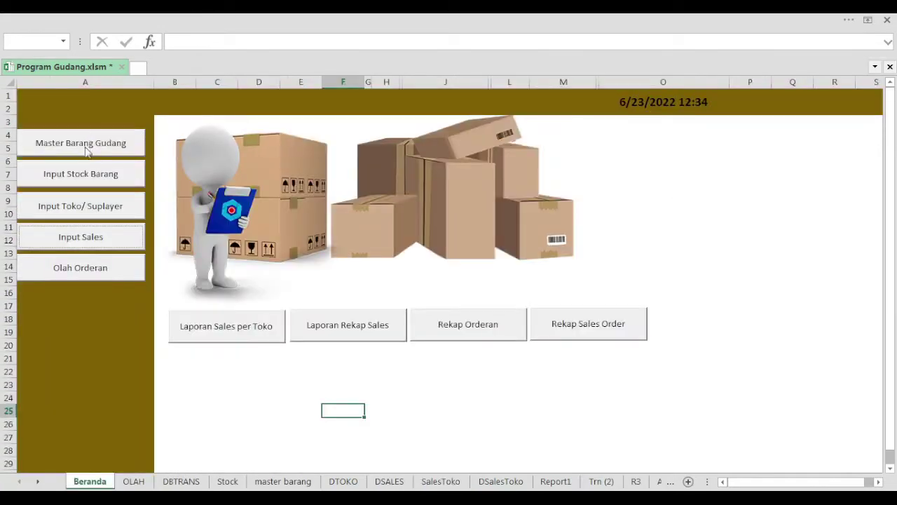
Step: Open the store/supplier list and add a store named Sumberjaya Makmur Jember in the row for code TK134
{"action": "left_click", "coordinate": [79, 210]}
{"action": "scroll", "coordinate": [211, 351], "scroll_direction": "down", "scroll_amount": 15}
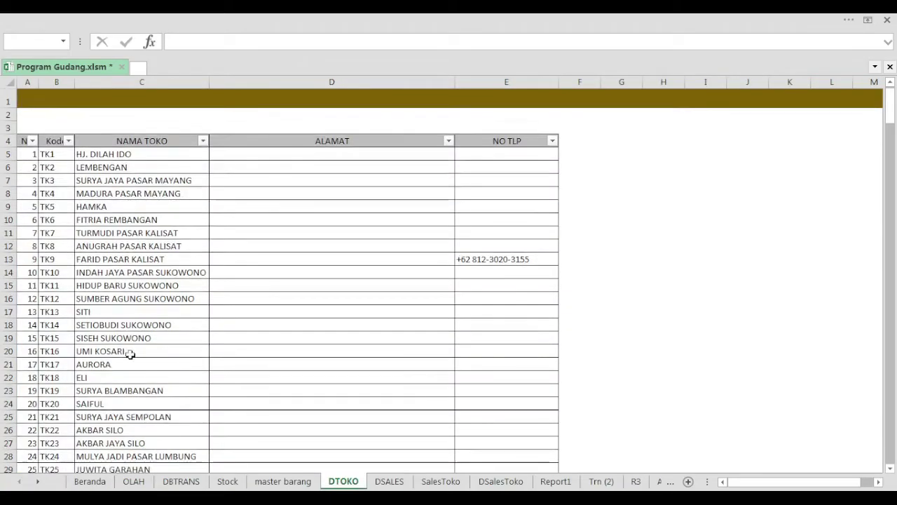
{"action": "scroll", "coordinate": [131, 348], "scroll_direction": "down", "scroll_amount": 20}
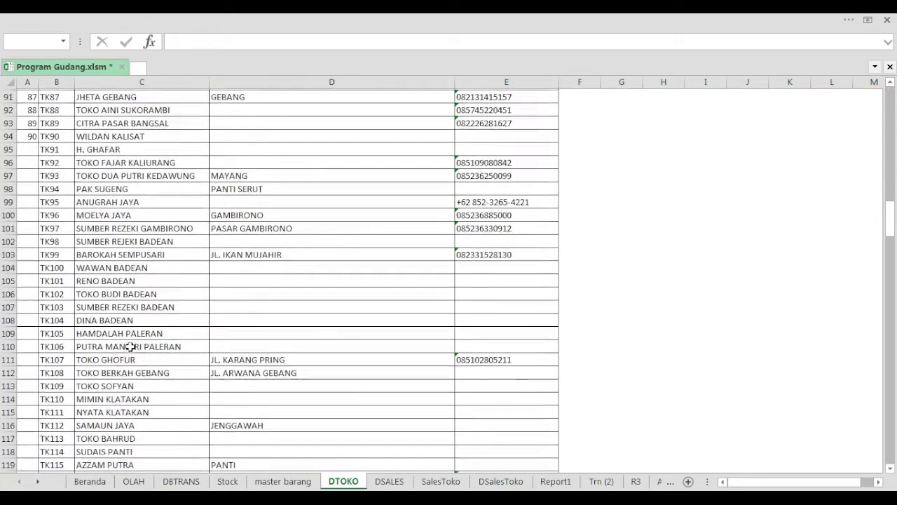
{"action": "scroll", "coordinate": [131, 340], "scroll_direction": "down", "scroll_amount": 1}
{"action": "left_click", "coordinate": [98, 269]}
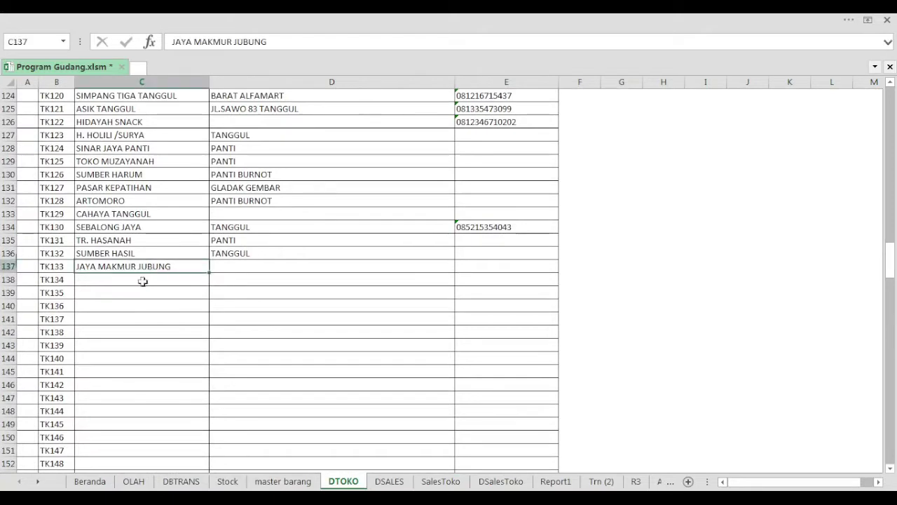
{"action": "left_click", "coordinate": [141, 276]}
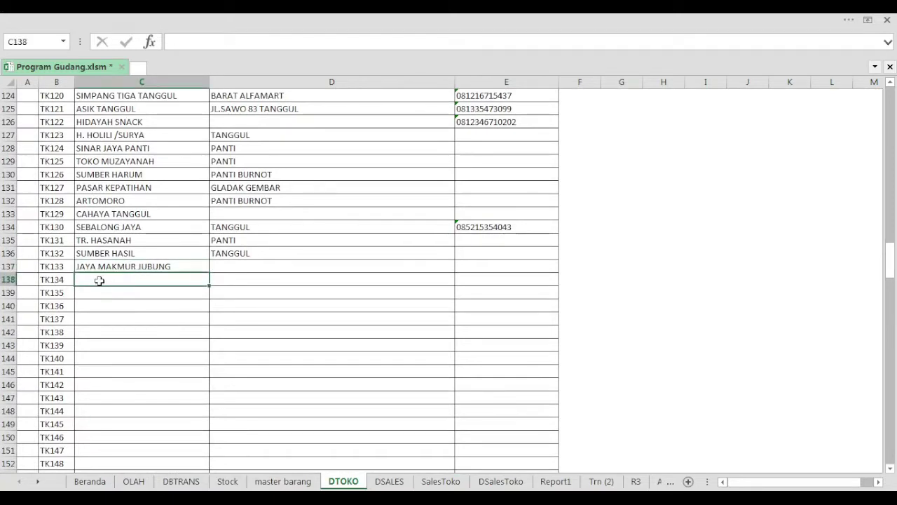
{"action": "type", "text": "Sumberjaya Mak"}
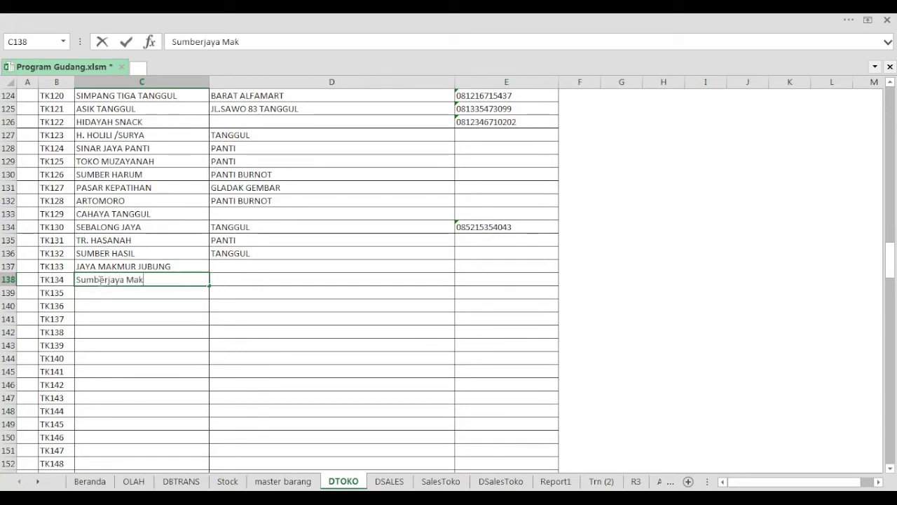
{"action": "type", "text": "r Jember"}
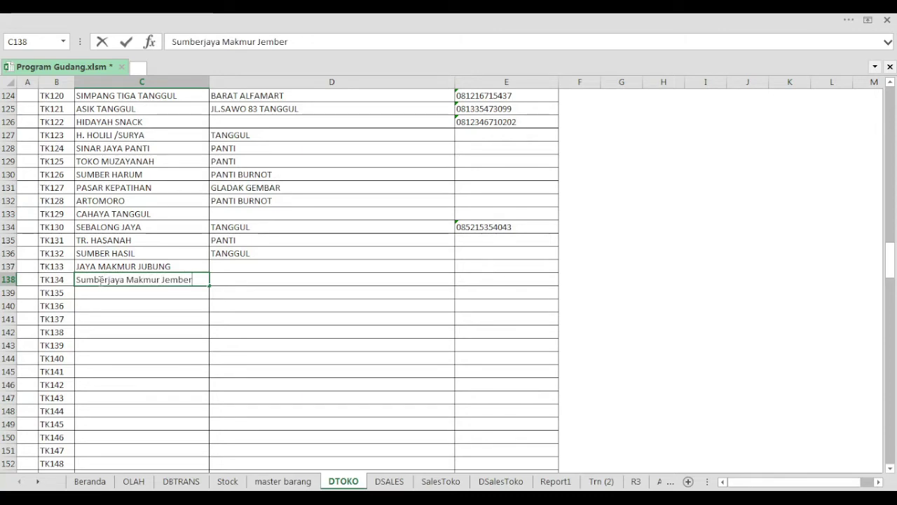
{"action": "key", "text": "Tab"}
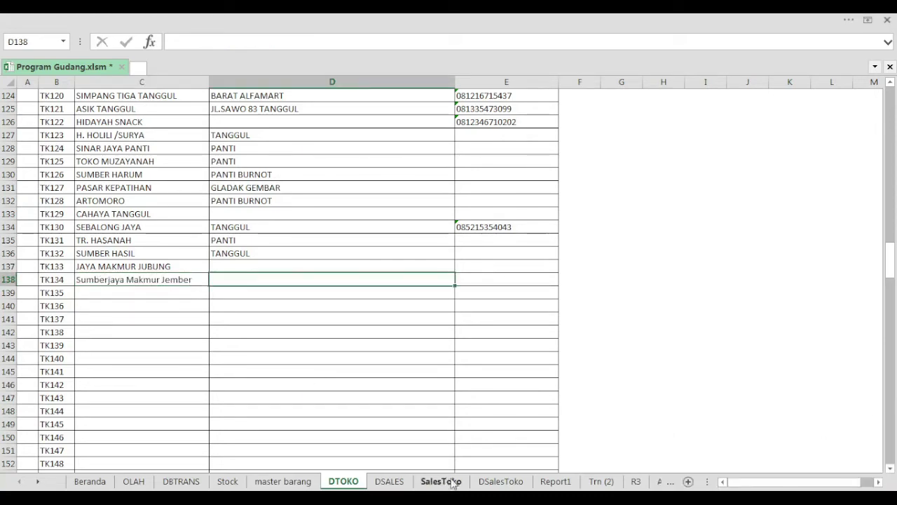
Step: On the SalesToko sheet, save store code tk134 for the selected salesperson and check the end of the assigned store list
{"action": "left_click", "coordinate": [495, 483]}
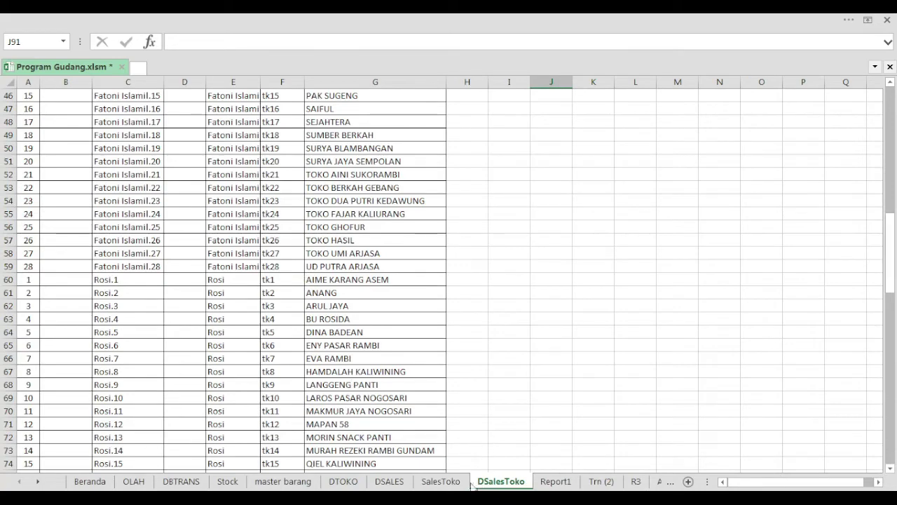
{"action": "left_click", "coordinate": [441, 482]}
{"action": "left_click", "coordinate": [182, 161]}
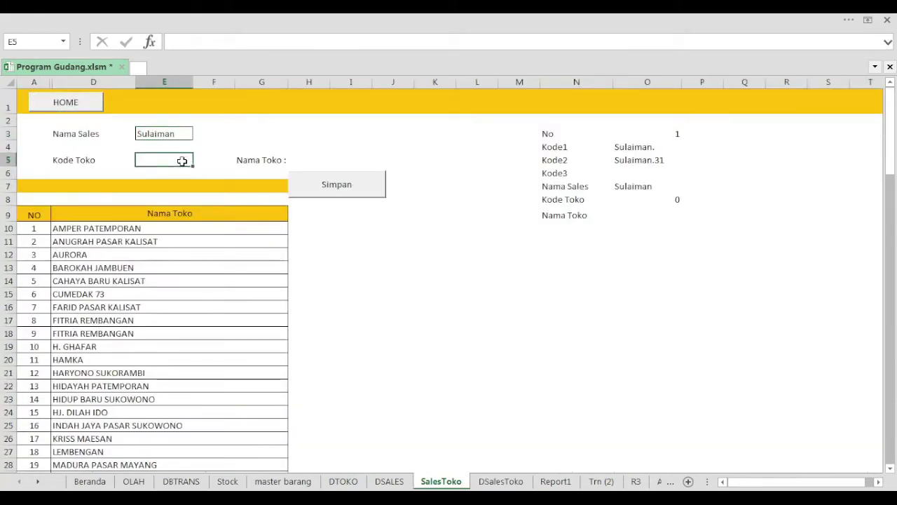
{"action": "type", "text": "tk134"}
{"action": "key", "text": "Return"}
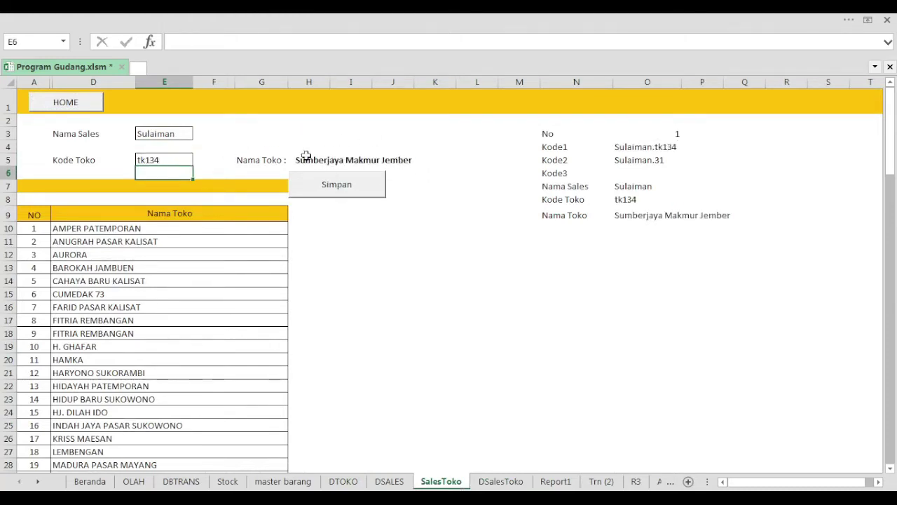
{"action": "left_click", "coordinate": [339, 190]}
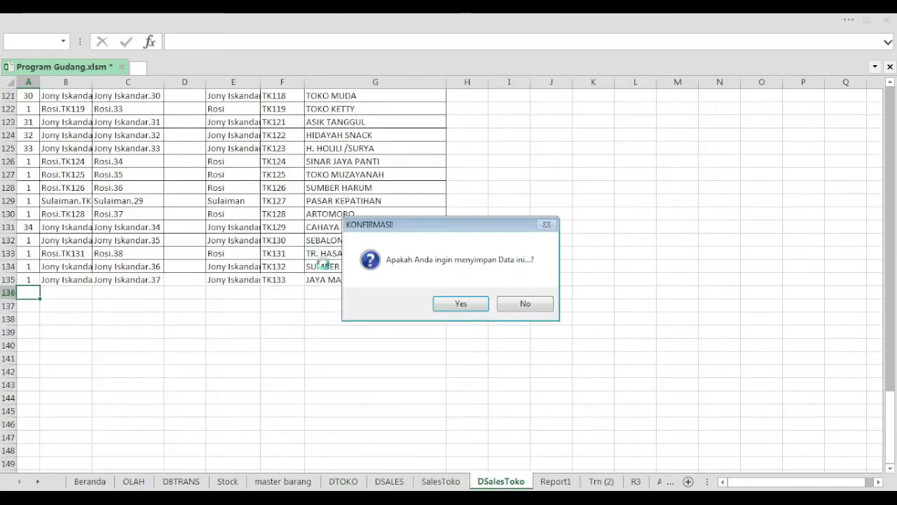
{"action": "left_click", "coordinate": [465, 307]}
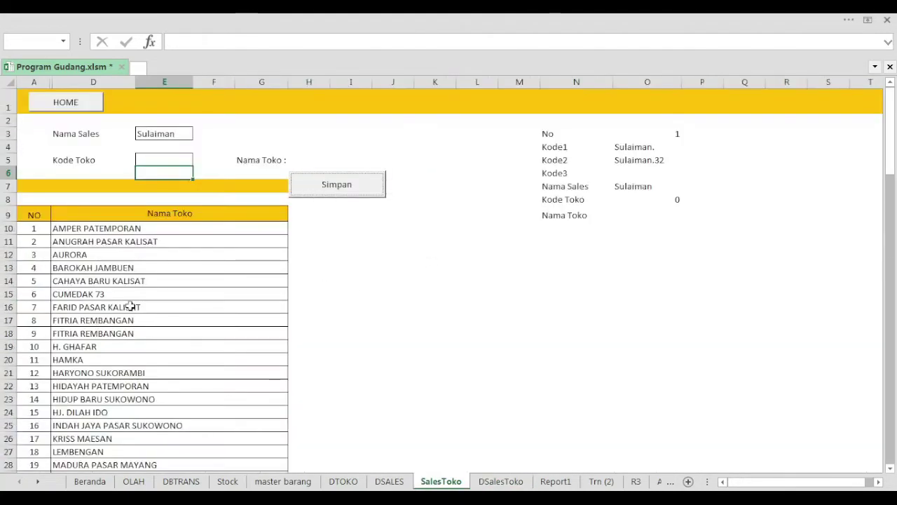
{"action": "scroll", "coordinate": [196, 298], "scroll_direction": "down", "scroll_amount": 5}
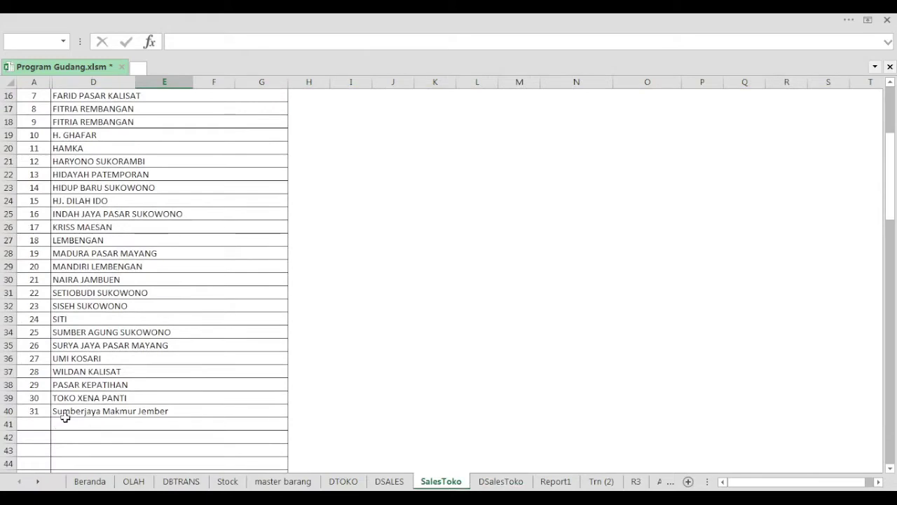
{"action": "scroll", "coordinate": [280, 329], "scroll_direction": "up", "scroll_amount": 5}
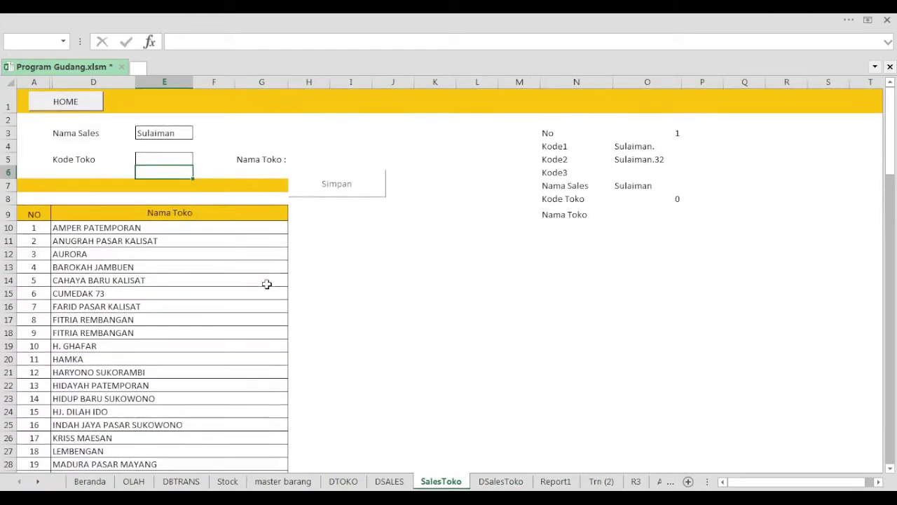
Step: Set Nama Sales to the second salesperson in the list, review the assigned stores, then return to the home sheet
{"action": "left_click", "coordinate": [186, 135]}
{"action": "left_click", "coordinate": [198, 134]}
{"action": "left_click", "coordinate": [162, 153]}
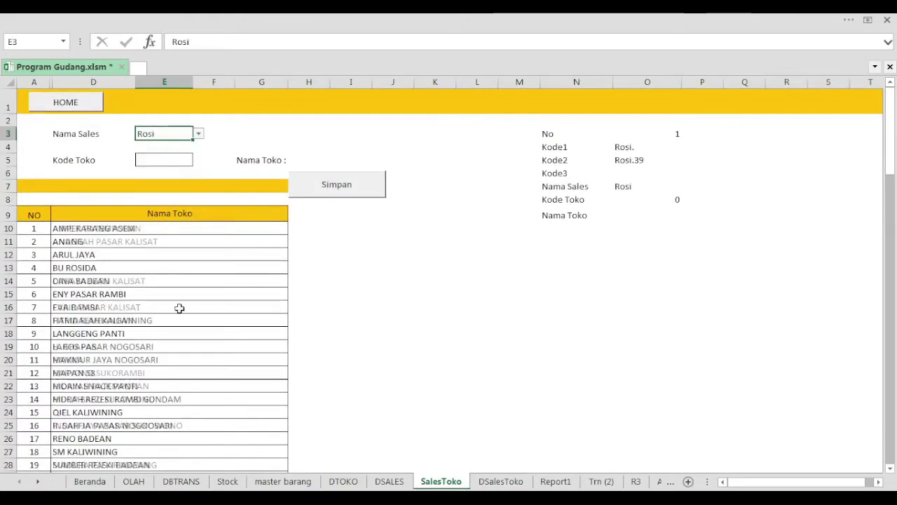
{"action": "scroll", "coordinate": [188, 306], "scroll_direction": "down", "scroll_amount": 8}
{"action": "scroll", "coordinate": [161, 294], "scroll_direction": "down", "scroll_amount": 2}
{"action": "scroll", "coordinate": [130, 284], "scroll_direction": "up", "scroll_amount": 10}
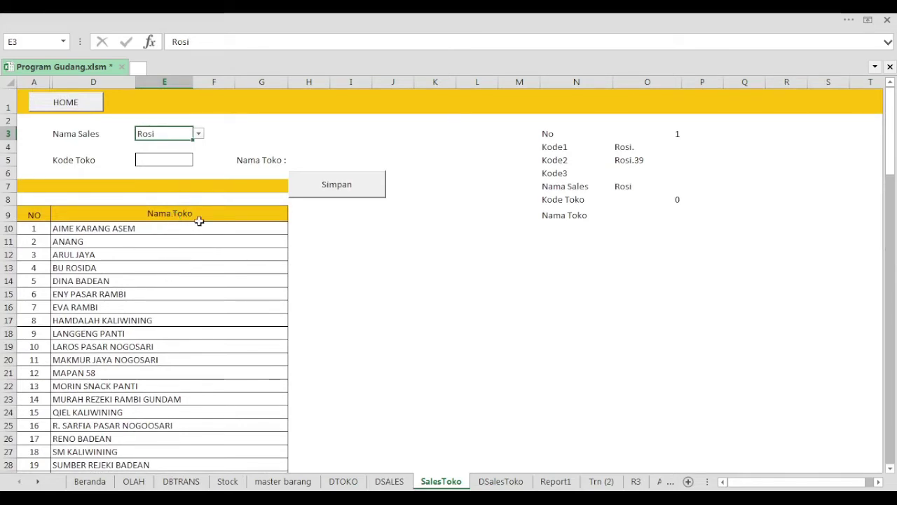
{"action": "left_click", "coordinate": [73, 103]}
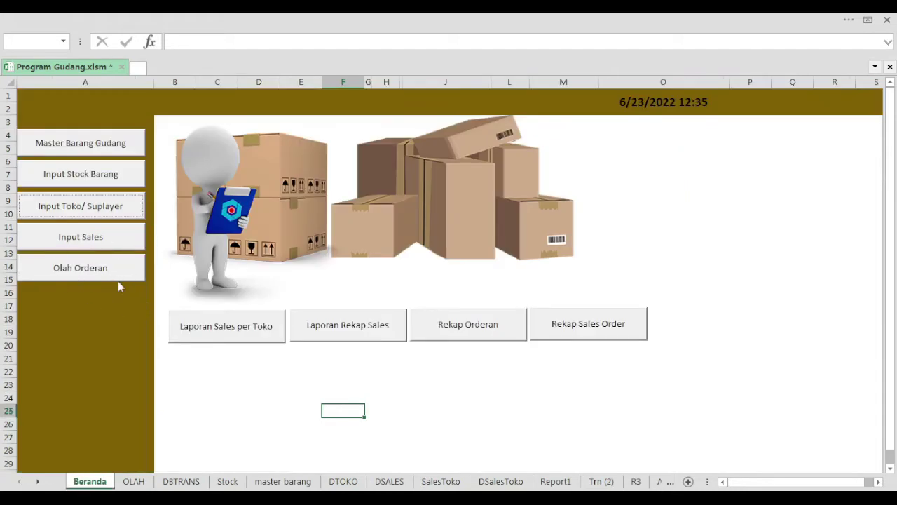
Step: Open the Olah Orderan sheet and set Nama Sales to the second salesperson and Toko to ENY PASAR RAMBI
{"action": "left_click", "coordinate": [110, 272]}
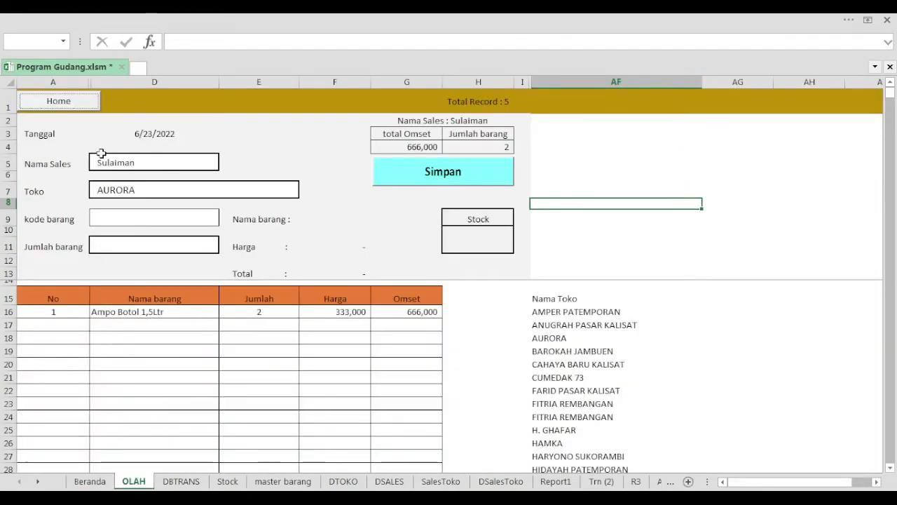
{"action": "left_click", "coordinate": [102, 161]}
{"action": "left_click", "coordinate": [225, 164]}
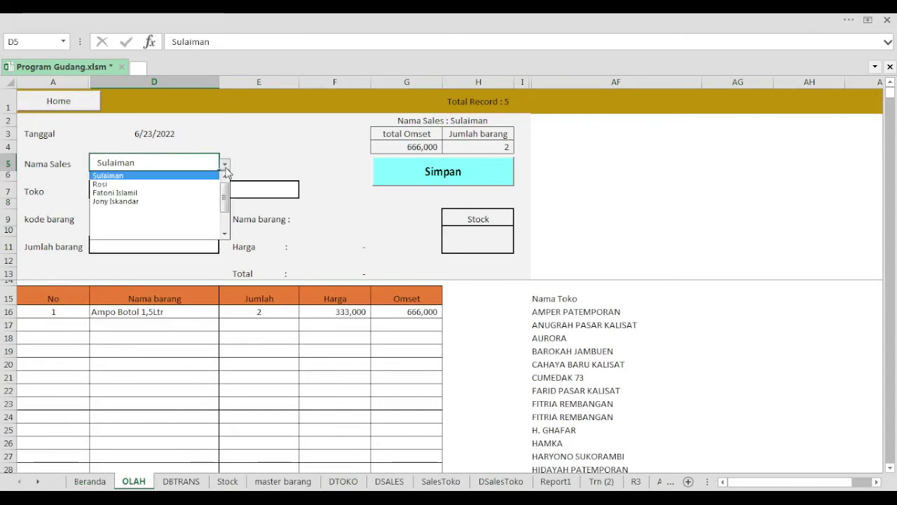
{"action": "left_click", "coordinate": [213, 183]}
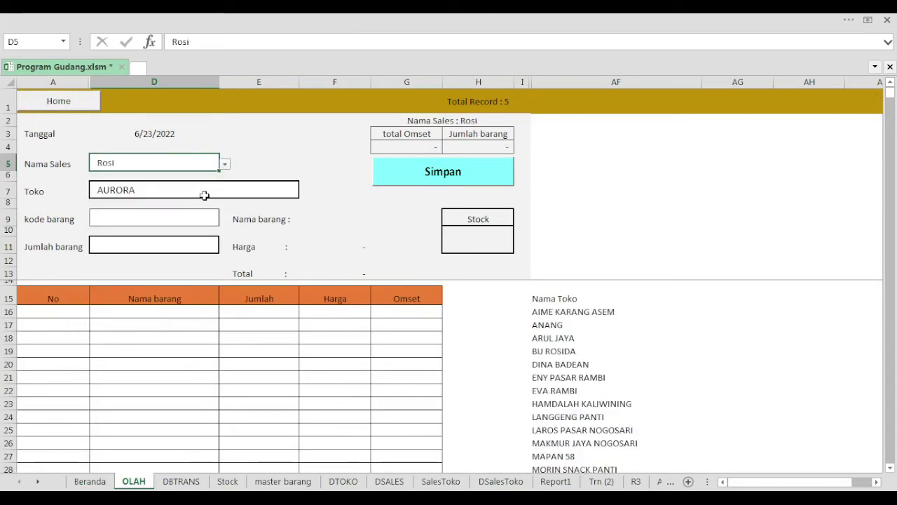
{"action": "left_click", "coordinate": [203, 193]}
{"action": "left_click", "coordinate": [304, 192]}
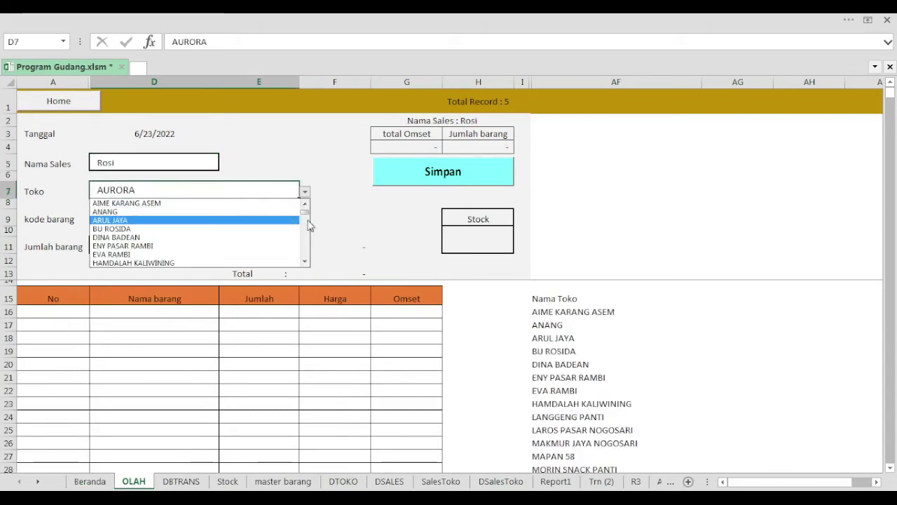
{"action": "left_click", "coordinate": [235, 246]}
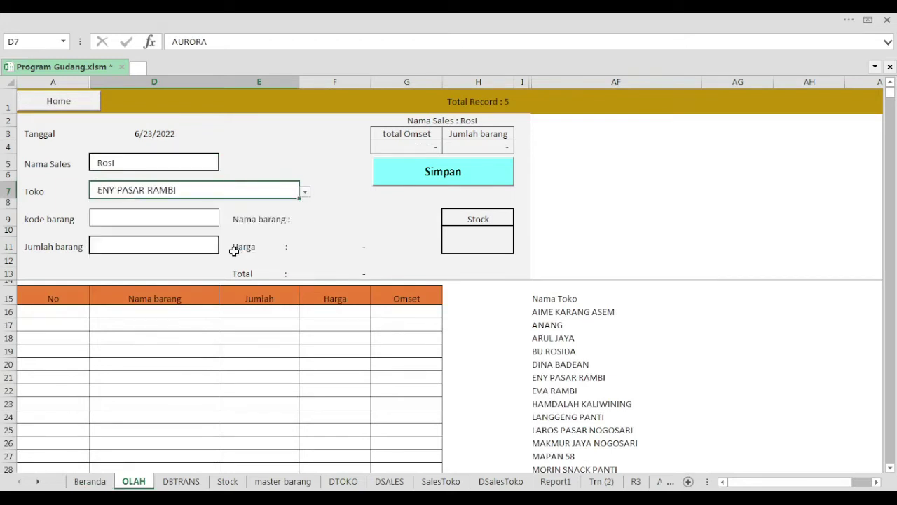
Step: Go back through the home sheet to the store/supplier list, look over the stores and return to the home sheet
{"action": "left_click", "coordinate": [89, 109]}
{"action": "left_click", "coordinate": [89, 208]}
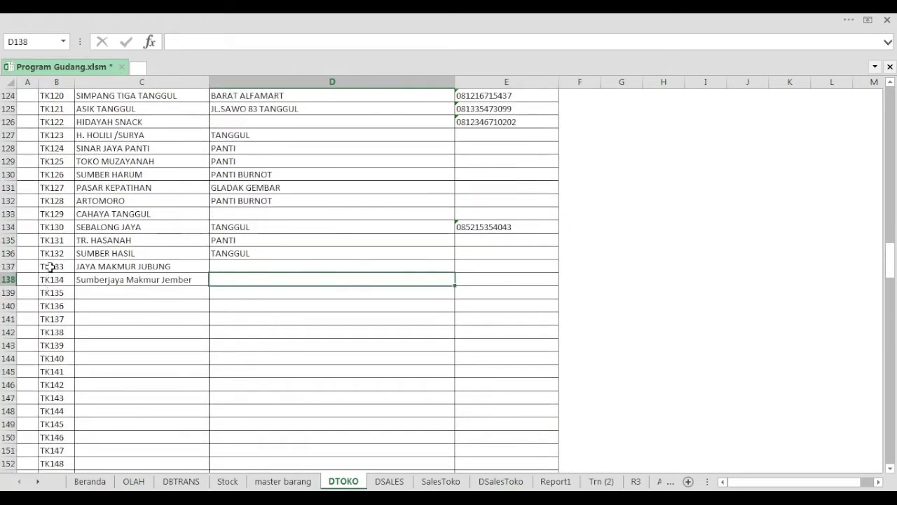
{"action": "scroll", "coordinate": [77, 281], "scroll_direction": "up", "scroll_amount": 1}
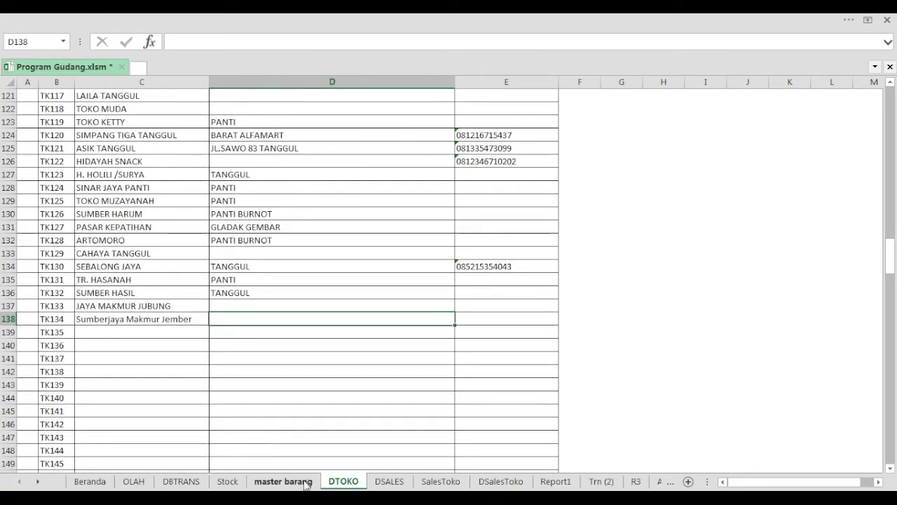
{"action": "scroll", "coordinate": [150, 237], "scroll_direction": "up", "scroll_amount": 20}
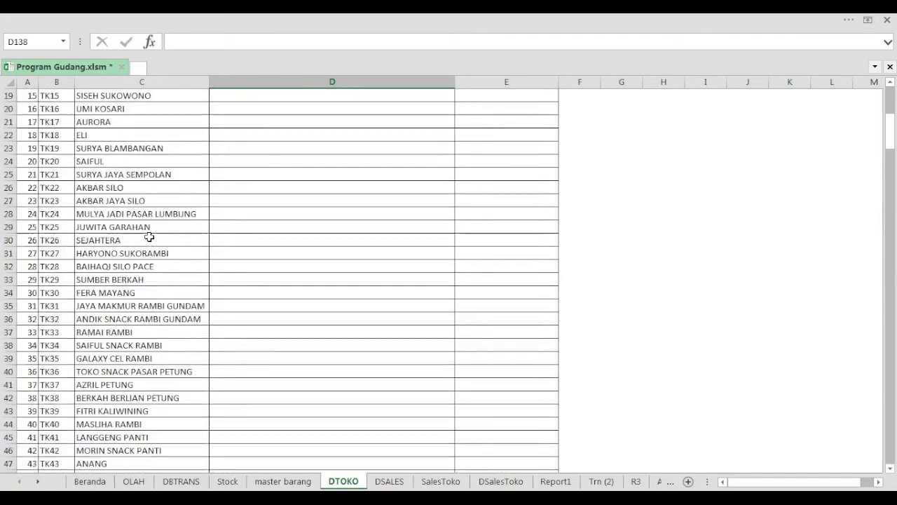
{"action": "left_click", "coordinate": [50, 105]}
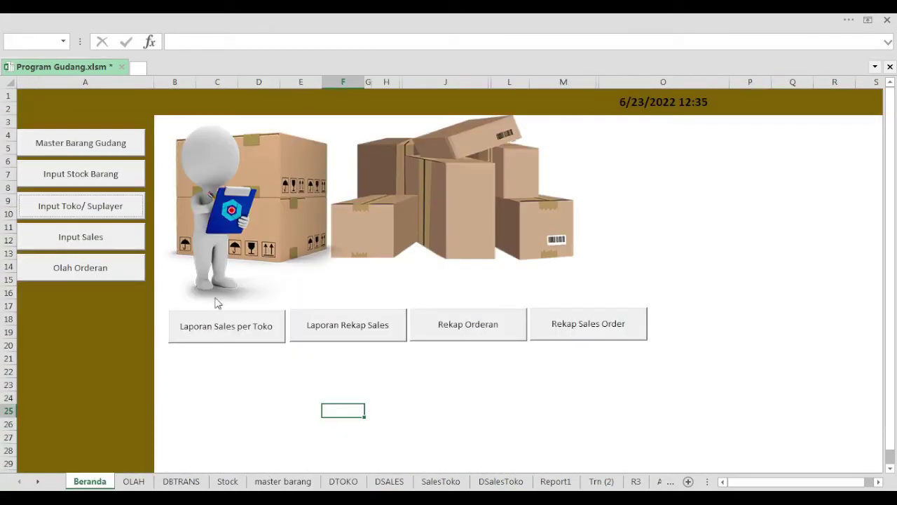
Step: Reopen the Olah Orderan sheet and view the Toko options offered for the second salesperson
{"action": "left_click", "coordinate": [107, 271]}
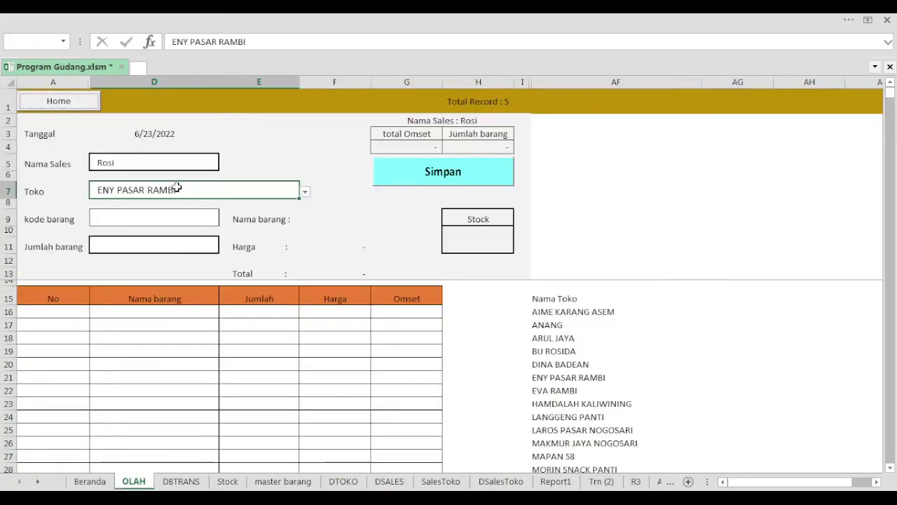
{"action": "left_click", "coordinate": [306, 192]}
{"action": "mouse_move", "coordinate": [305, 212]}
{"action": "left_mouse_down"}
{"action": "mouse_move", "coordinate": [305, 233]}
{"action": "mouse_move", "coordinate": [307, 204]}
{"action": "left_mouse_up"}
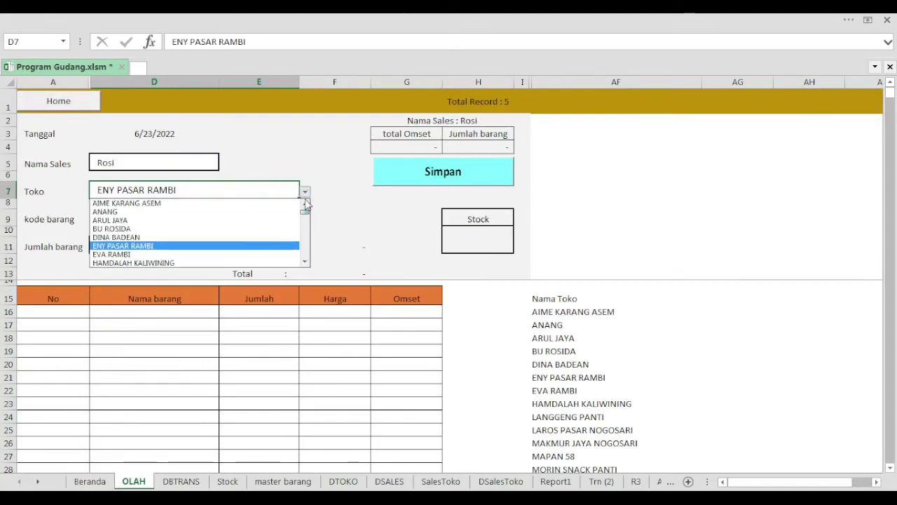
Step: Set Nama Sales to the third salesperson, then examine the Toko options and the lookup formula of the first Nama Toko entry
{"action": "left_click", "coordinate": [202, 167]}
{"action": "left_click", "coordinate": [205, 162]}
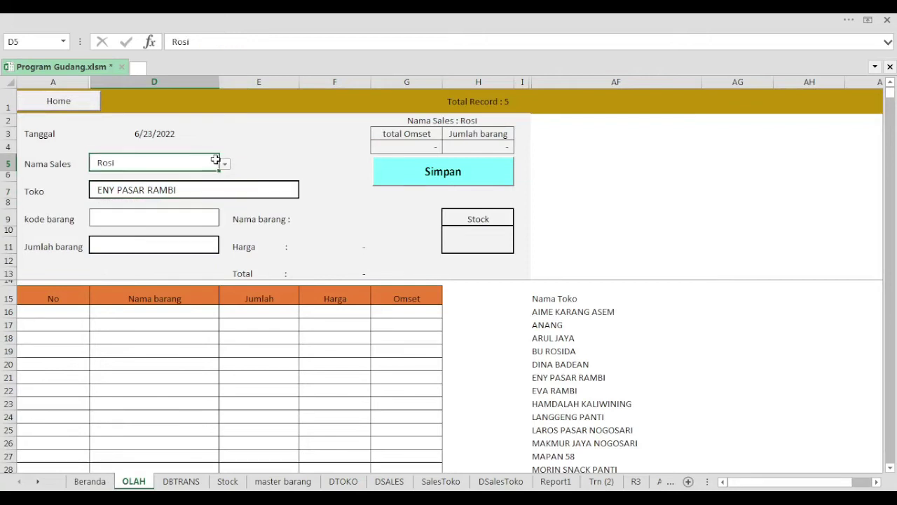
{"action": "left_click", "coordinate": [225, 164]}
{"action": "left_click", "coordinate": [195, 184]}
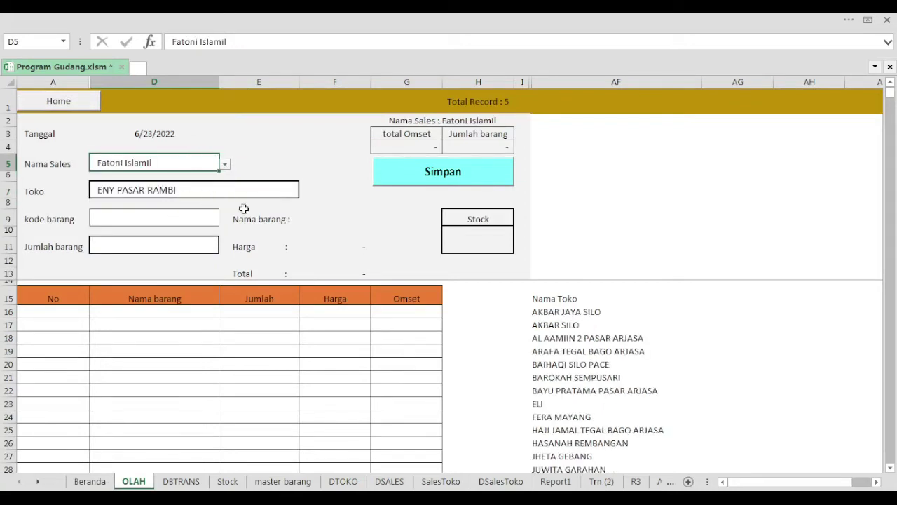
{"action": "left_click", "coordinate": [289, 195]}
{"action": "left_click", "coordinate": [305, 191]}
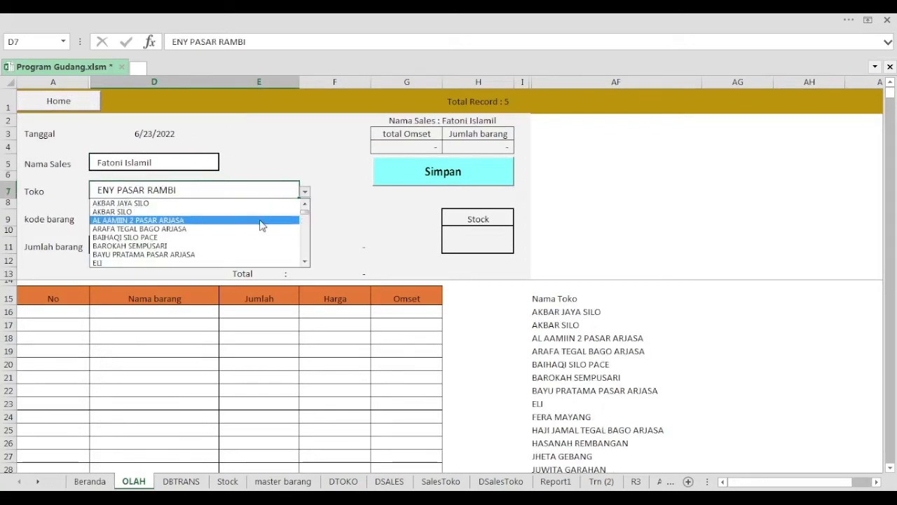
{"action": "left_click", "coordinate": [550, 315]}
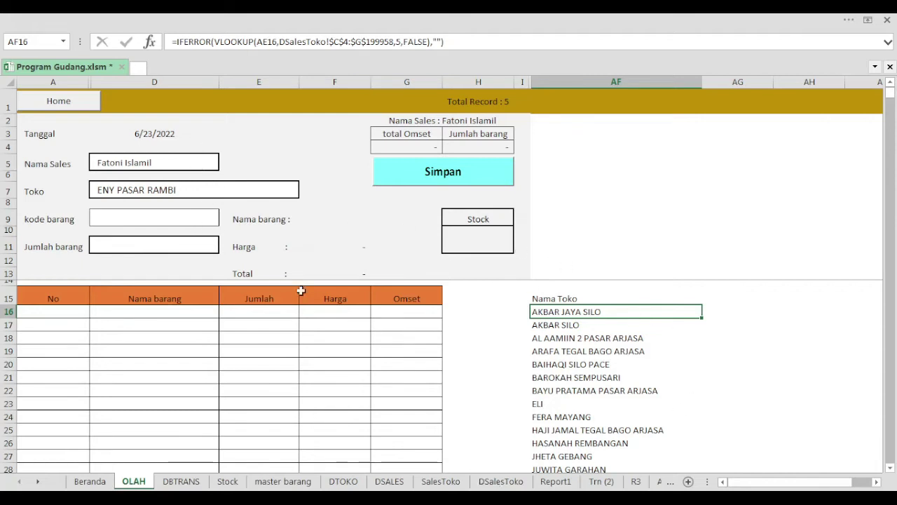
Step: Enter a1 as the kode barang of the order
{"action": "left_click", "coordinate": [156, 214]}
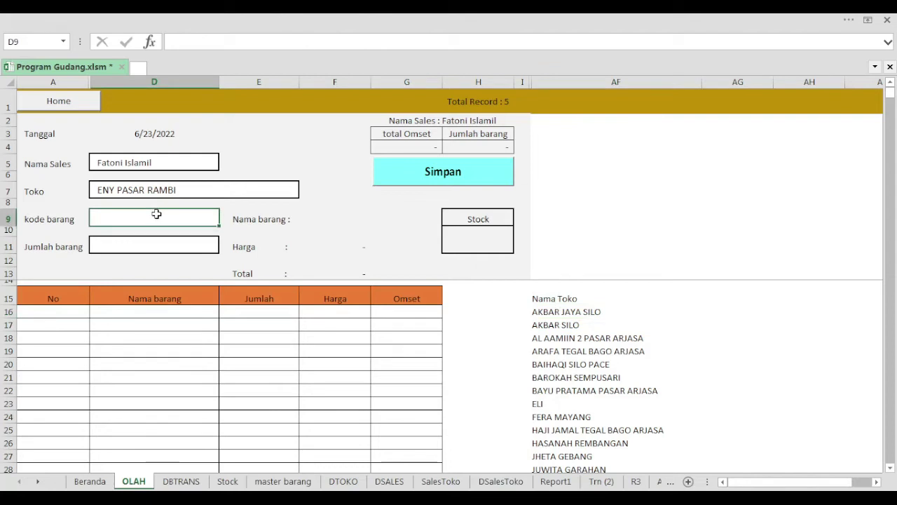
{"action": "type", "text": "a1"}
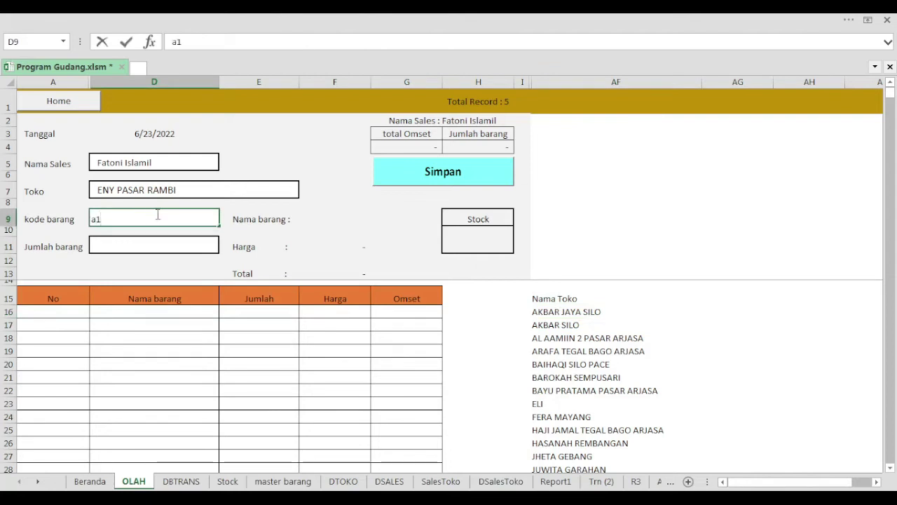
{"action": "key", "text": "Return"}
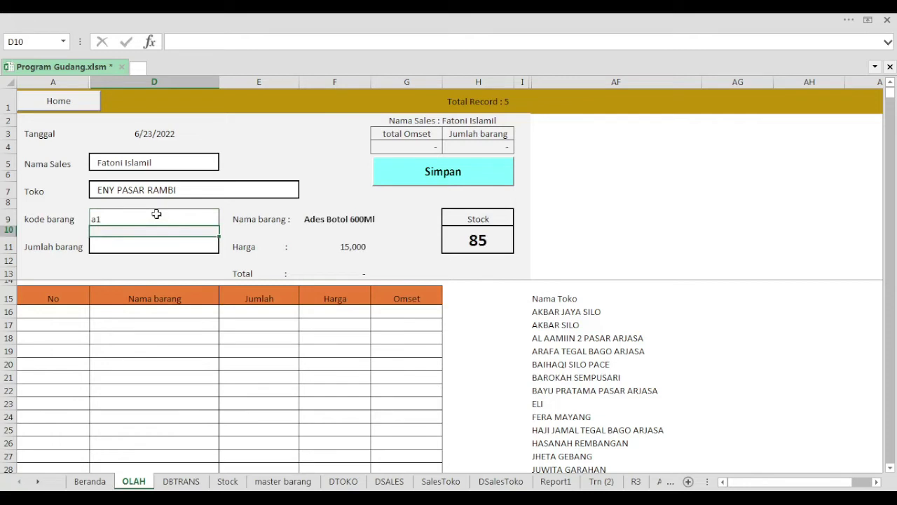
Step: Change the column index in the Stock cell's VLOOKUP formula to 10
{"action": "left_click", "coordinate": [480, 241]}
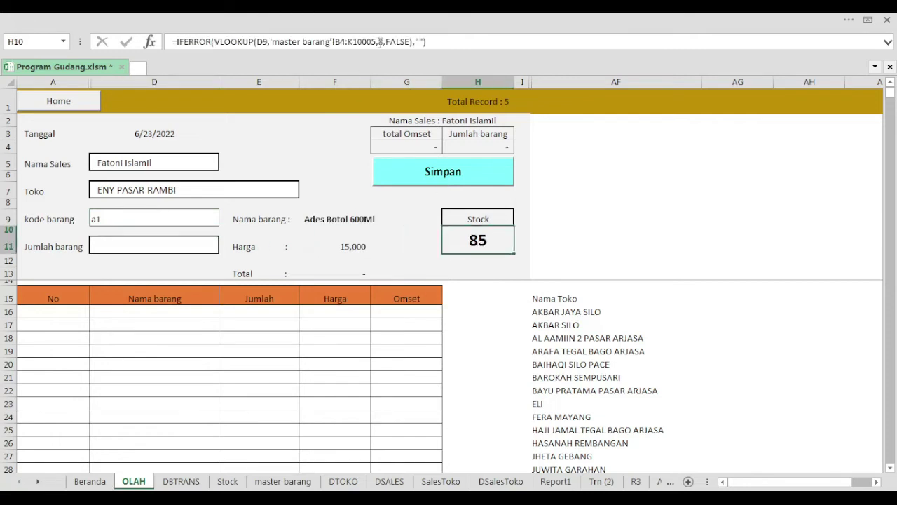
{"action": "left_click", "coordinate": [380, 42]}
{"action": "key", "text": "BackSpace"}
{"action": "type", "text": "10"}
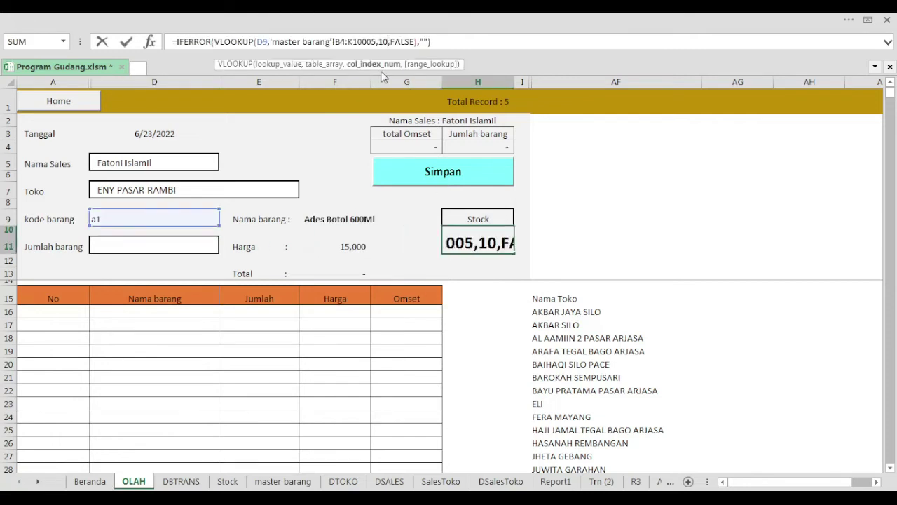
{"action": "key", "text": "Return"}
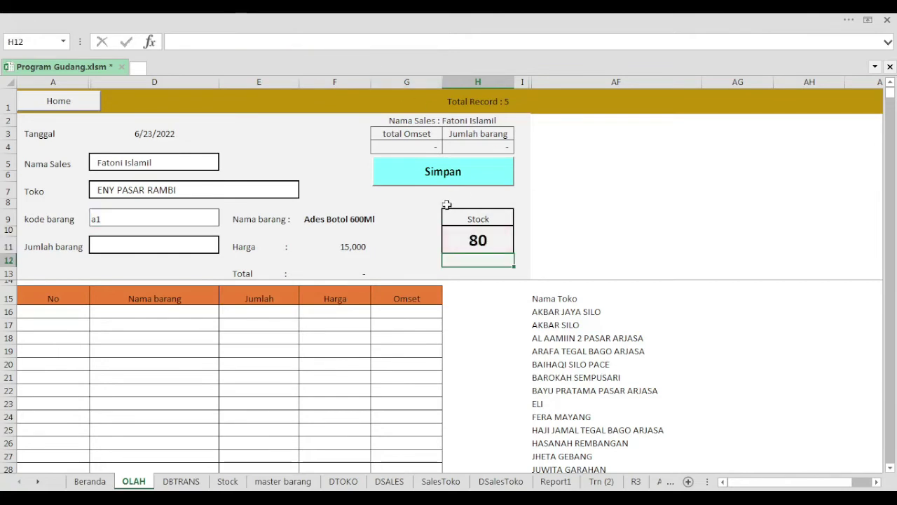
{"action": "left_click", "coordinate": [478, 241]}
Step: Set Jumlah barang to 20 and save the order, confirming the save
{"action": "left_click", "coordinate": [184, 247]}
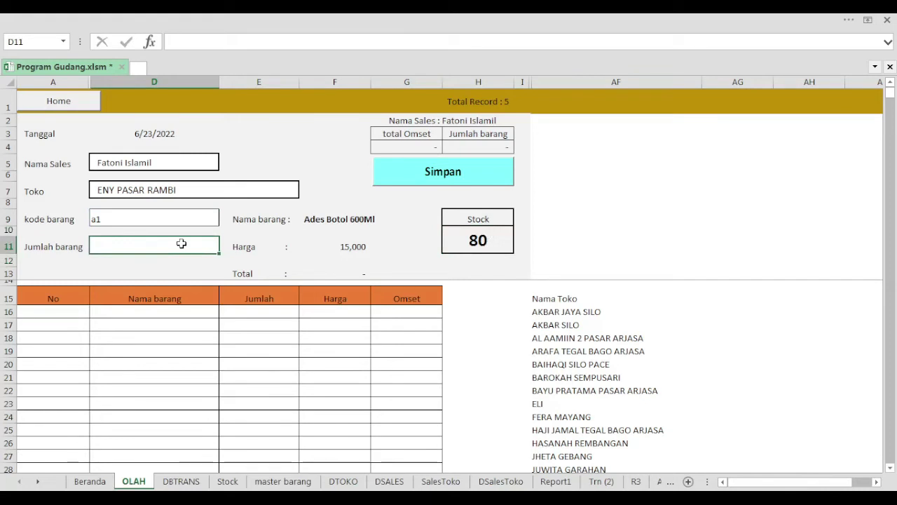
{"action": "type", "text": "20"}
{"action": "key", "text": "Return"}
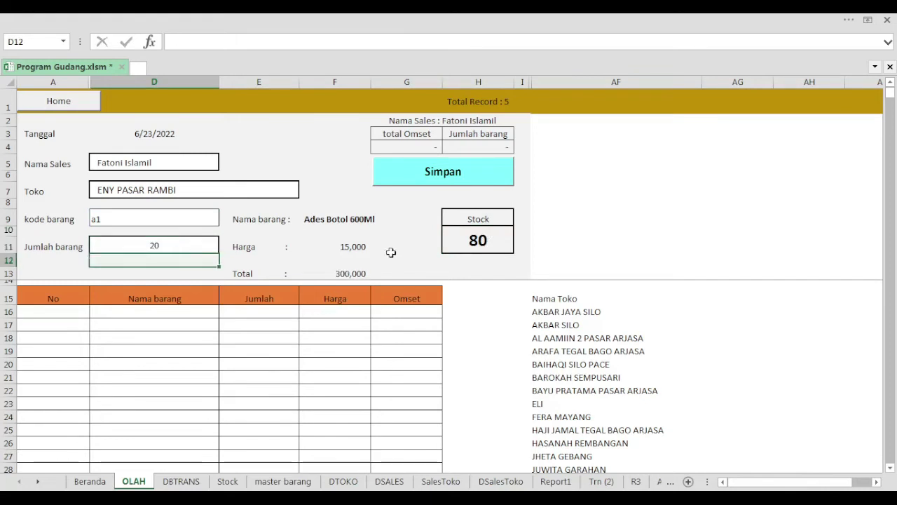
{"action": "left_click", "coordinate": [452, 187]}
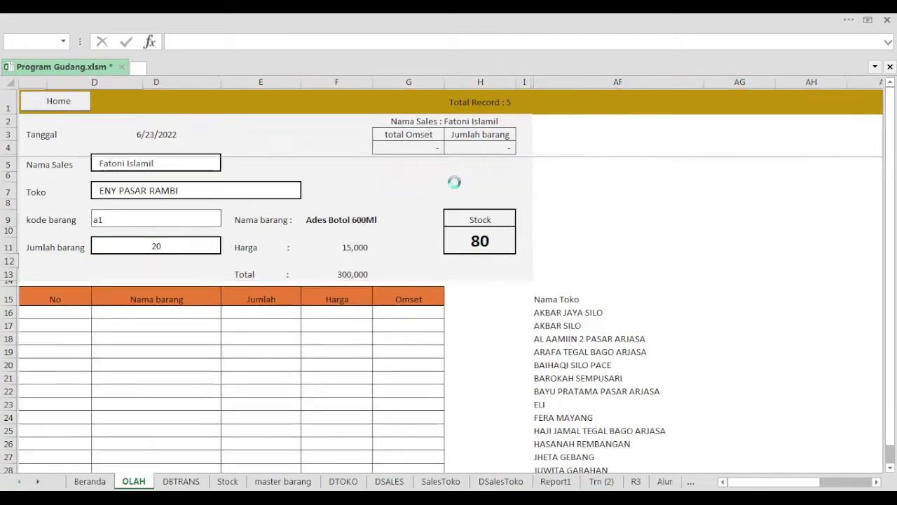
{"action": "left_click", "coordinate": [441, 302]}
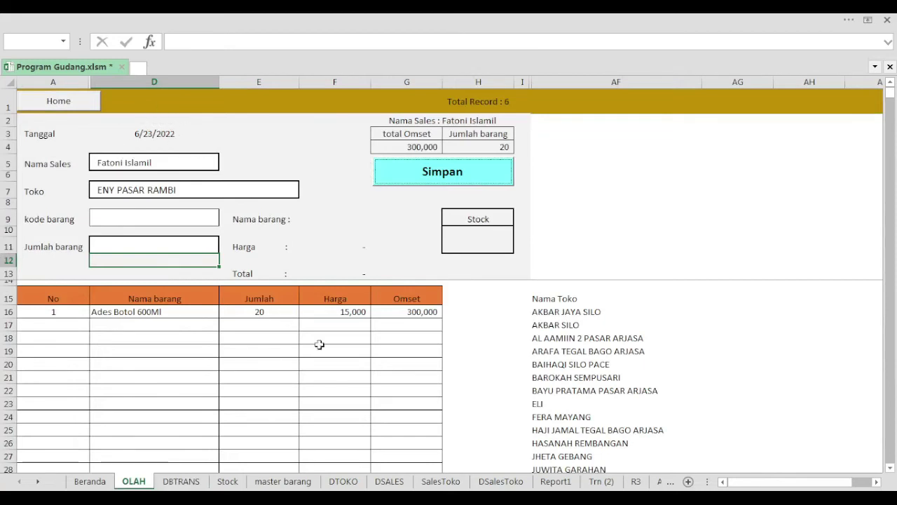
Step: Set the order's Tanggal to 6/24/2022 using the date picker
{"action": "left_click", "coordinate": [433, 323]}
{"action": "key", "text": "Tab"}
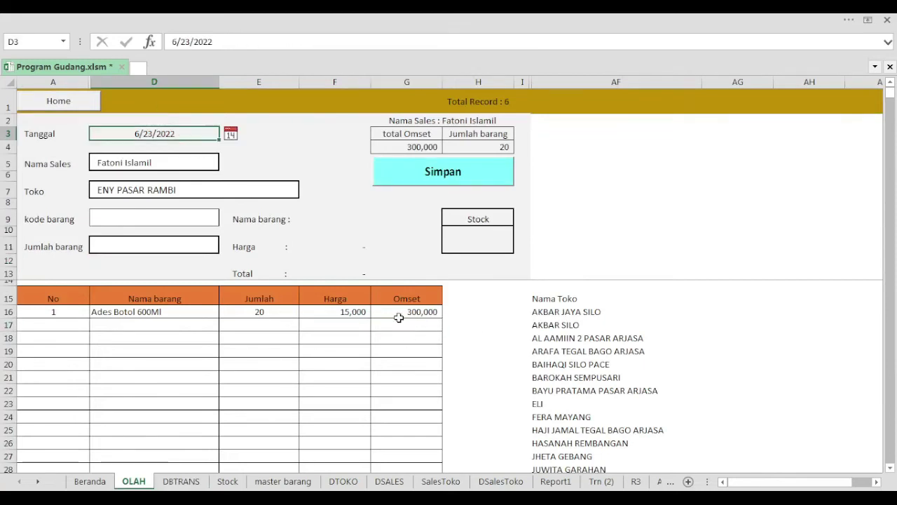
{"action": "left_click", "coordinate": [230, 133]}
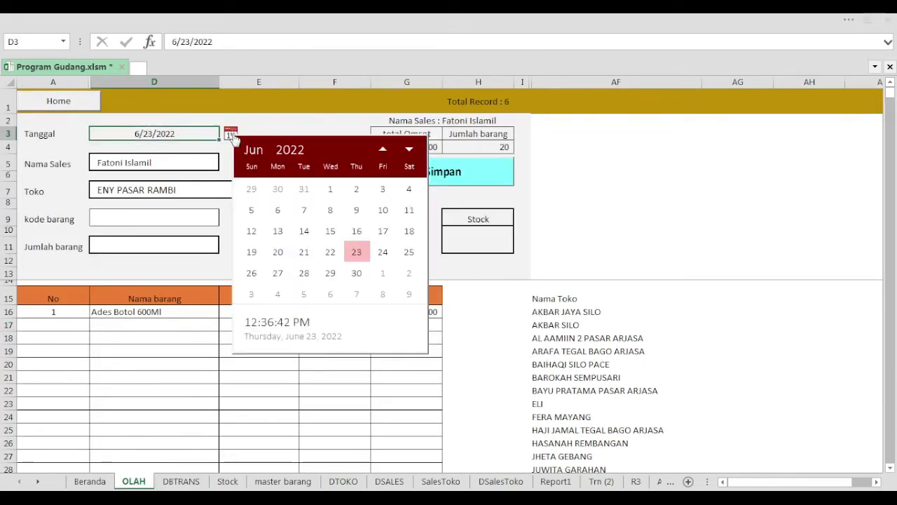
{"action": "left_click", "coordinate": [383, 252]}
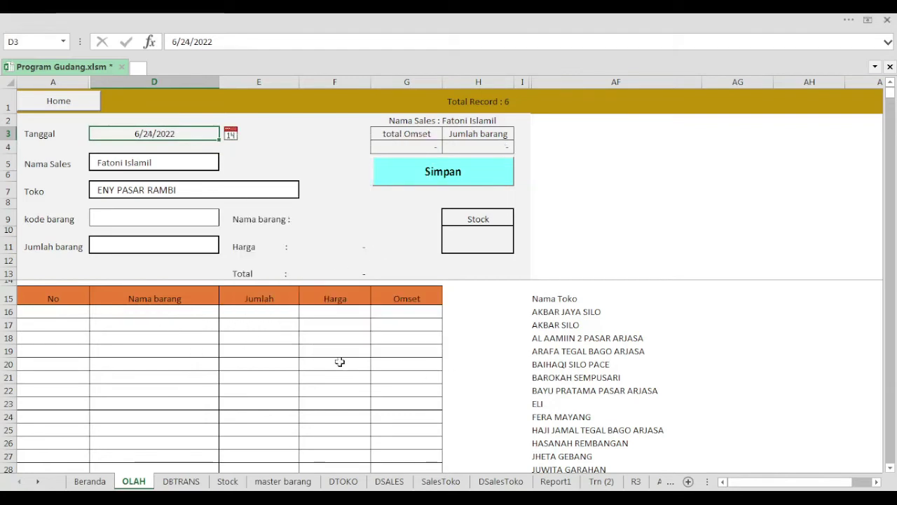
{"action": "key", "text": "Return"}
Step: Enter an order for kode barang a1 with Jumlah barang 5 and save it, confirming the save
{"action": "left_click", "coordinate": [144, 214]}
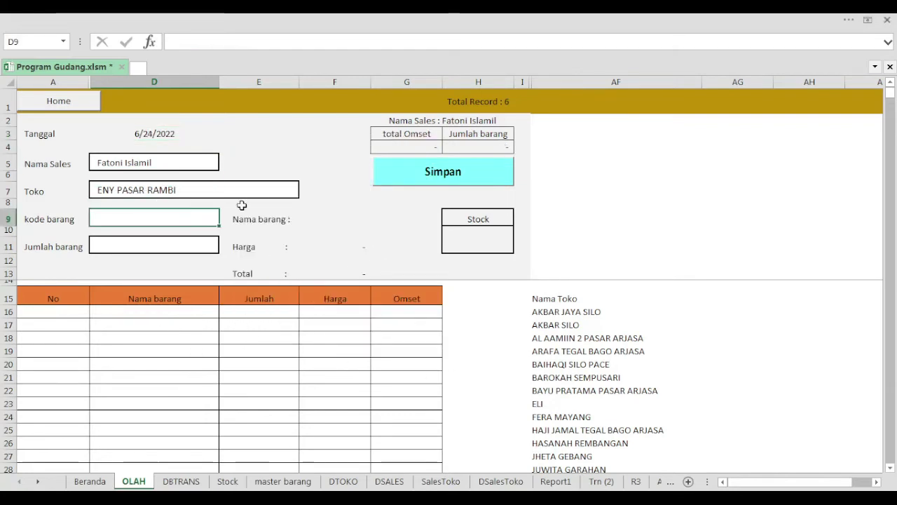
{"action": "type", "text": "a"}
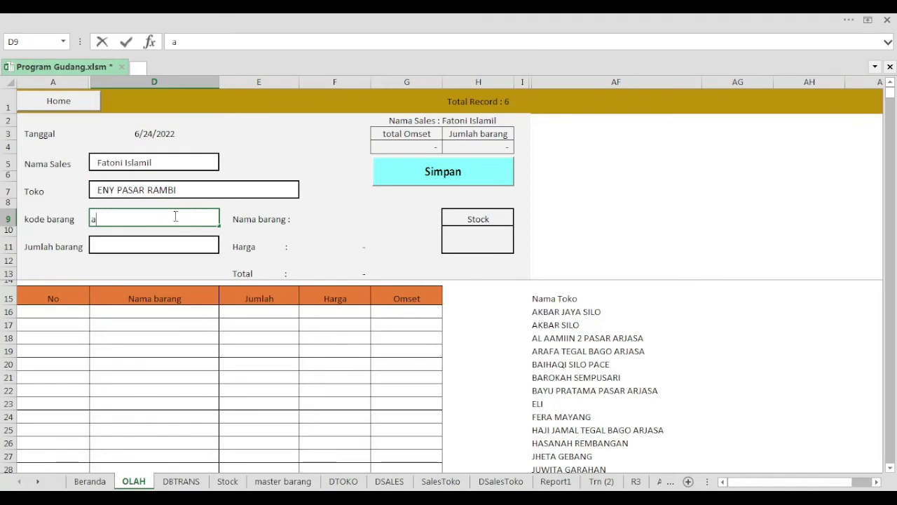
{"action": "key", "text": "Return"}
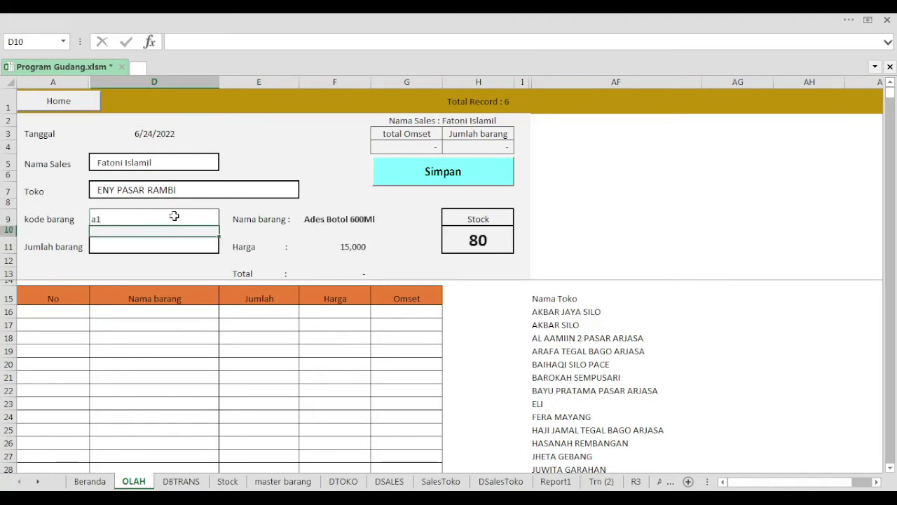
{"action": "key", "text": "Return"}
{"action": "type", "text": "5"}
{"action": "key", "text": "Return"}
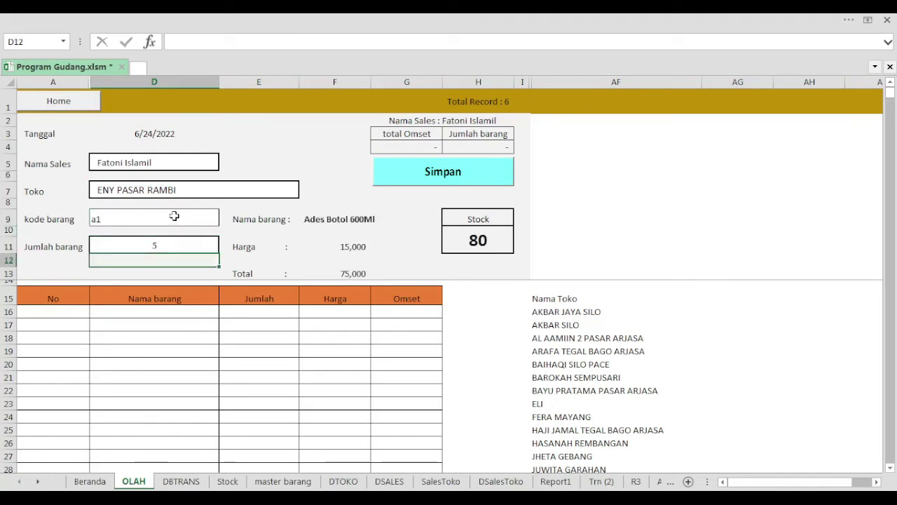
{"action": "left_click", "coordinate": [451, 173]}
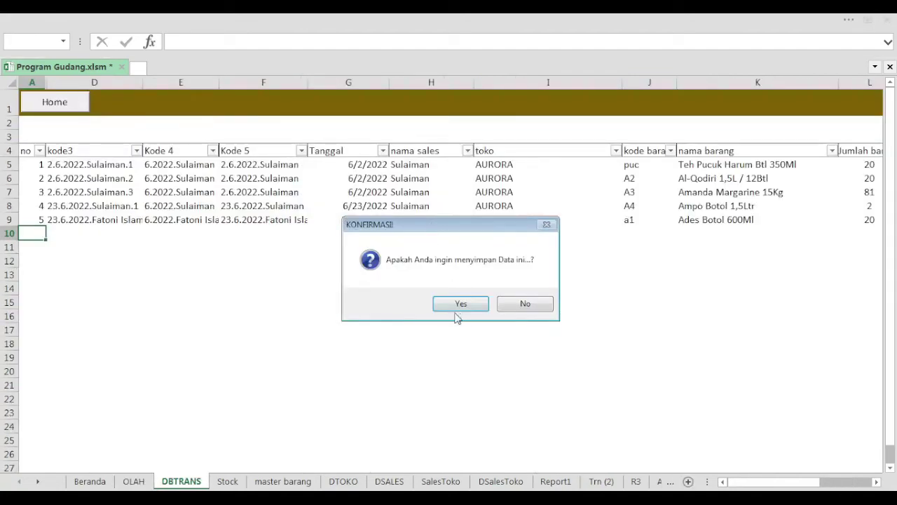
{"action": "left_click", "coordinate": [443, 299]}
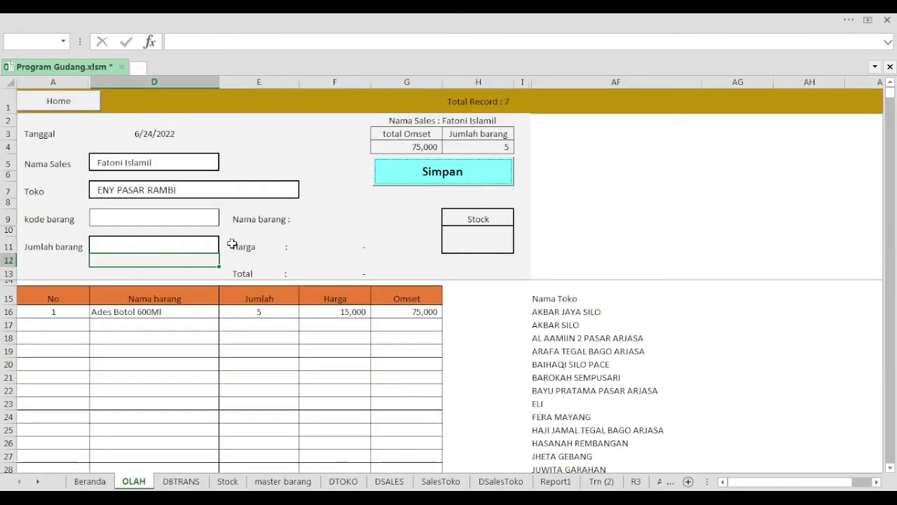
Step: Switch Tanggal to 6/23/2022 and back to 6/24/2022 to compare the saved orders of both dates
{"action": "left_click", "coordinate": [167, 134]}
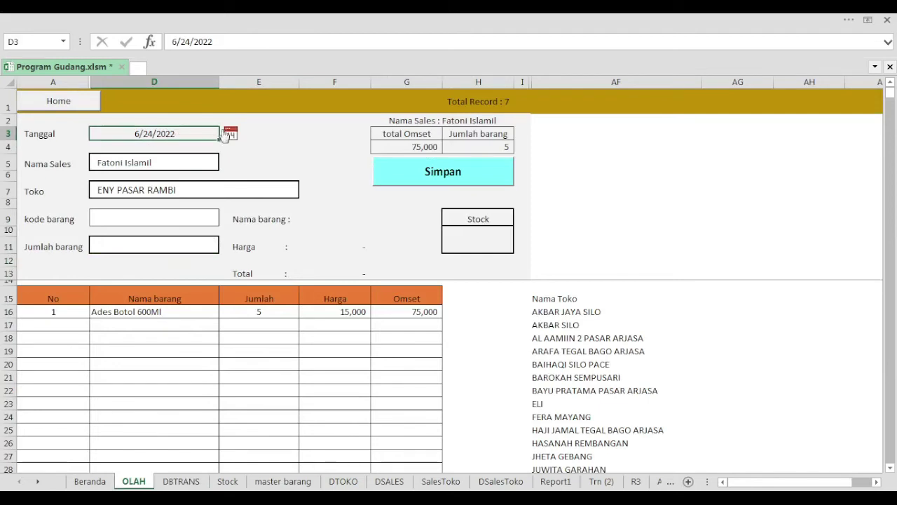
{"action": "left_click", "coordinate": [231, 130]}
{"action": "left_click", "coordinate": [354, 249]}
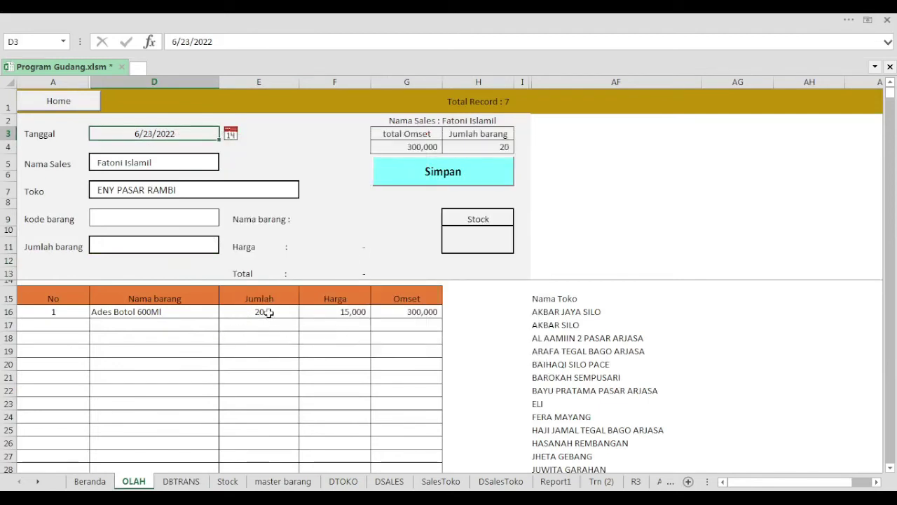
{"action": "left_click", "coordinate": [230, 133]}
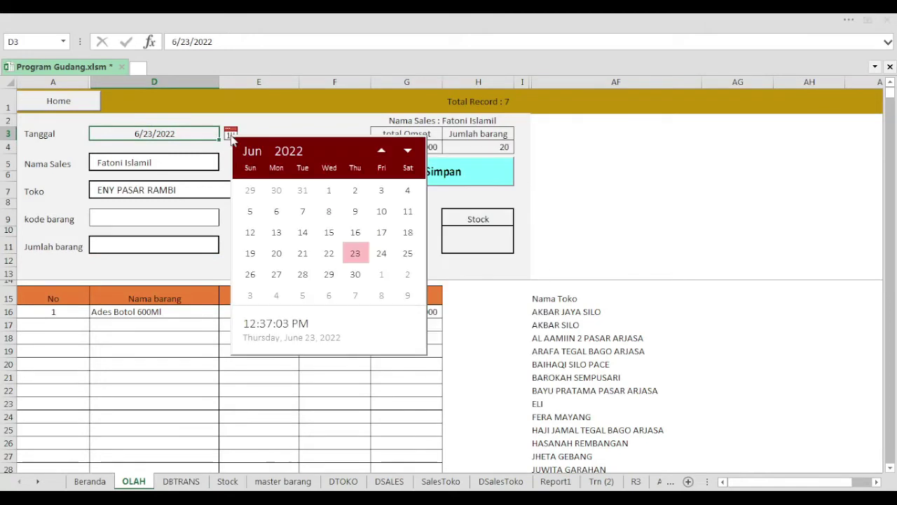
{"action": "left_click", "coordinate": [384, 255]}
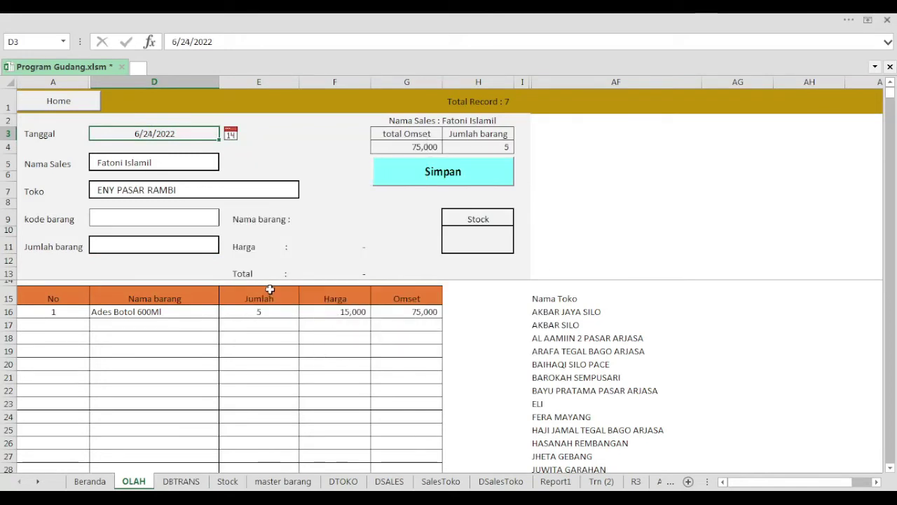
{"action": "left_click", "coordinate": [321, 337]}
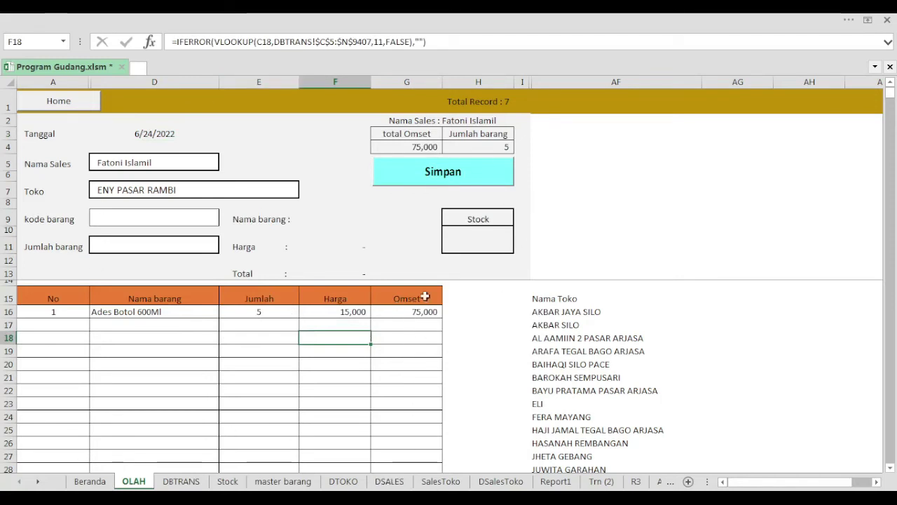
Step: Return to the home sheet and open the Laporan Sales per Toko report
{"action": "left_click", "coordinate": [74, 100]}
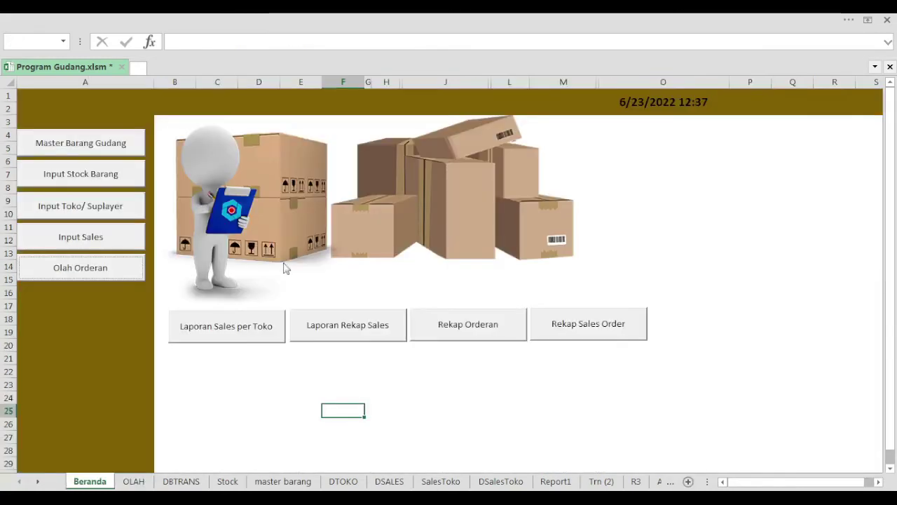
{"action": "left_click", "coordinate": [252, 338]}
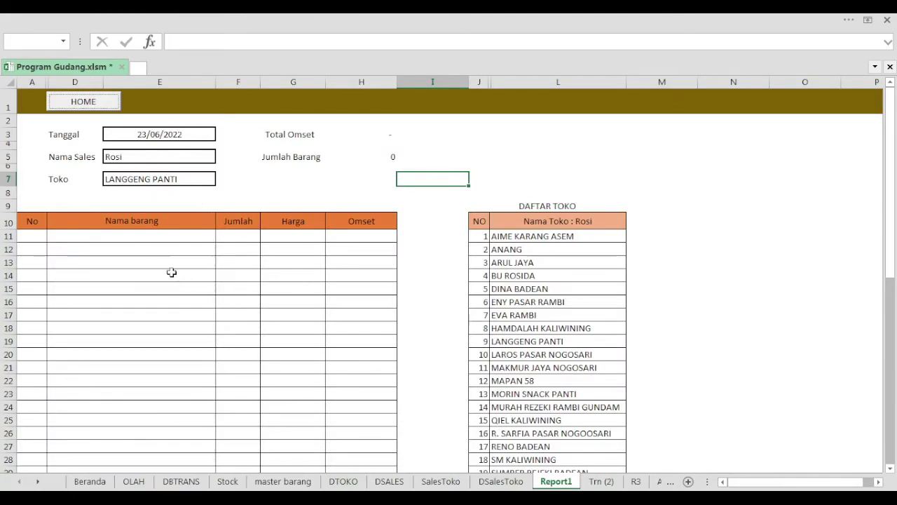
{"action": "left_click", "coordinate": [148, 248]}
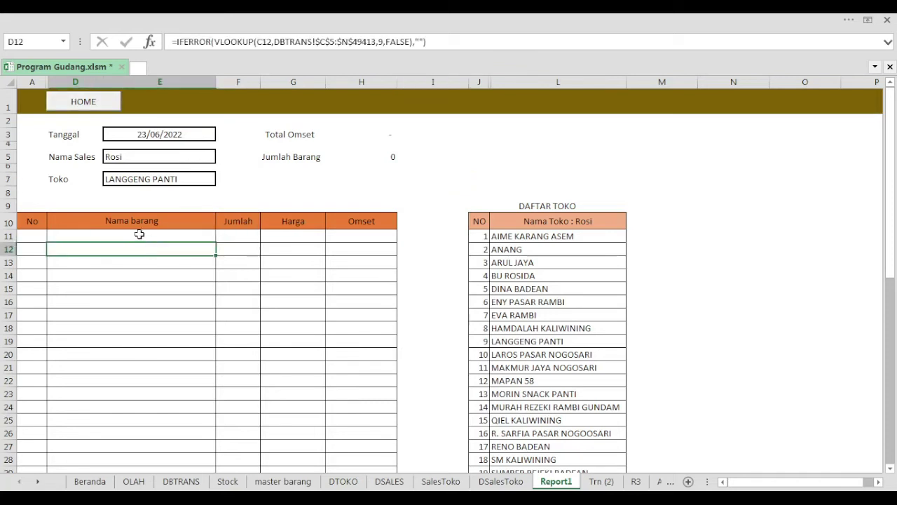
Step: Set the report's Nama Sales to the first salesperson and its Tanggal to 24/06/2022
{"action": "left_click", "coordinate": [168, 153]}
{"action": "left_click", "coordinate": [221, 157]}
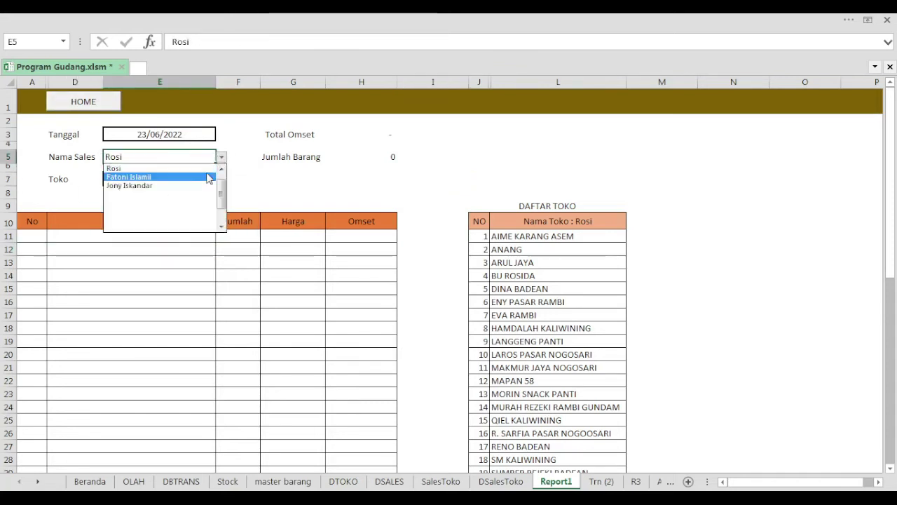
{"action": "scroll", "coordinate": [223, 184], "scroll_direction": "up", "scroll_amount": 1}
{"action": "left_click", "coordinate": [194, 168]}
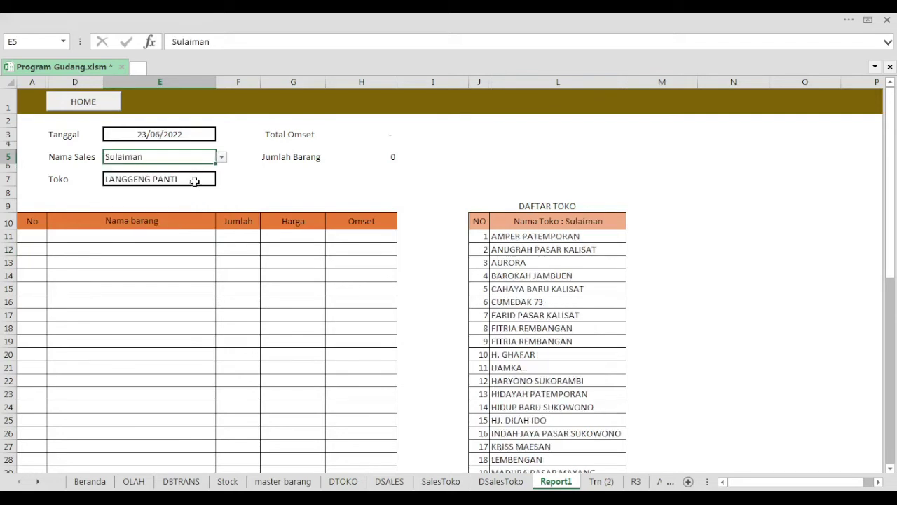
{"action": "left_click", "coordinate": [206, 141]}
{"action": "left_click", "coordinate": [227, 135]}
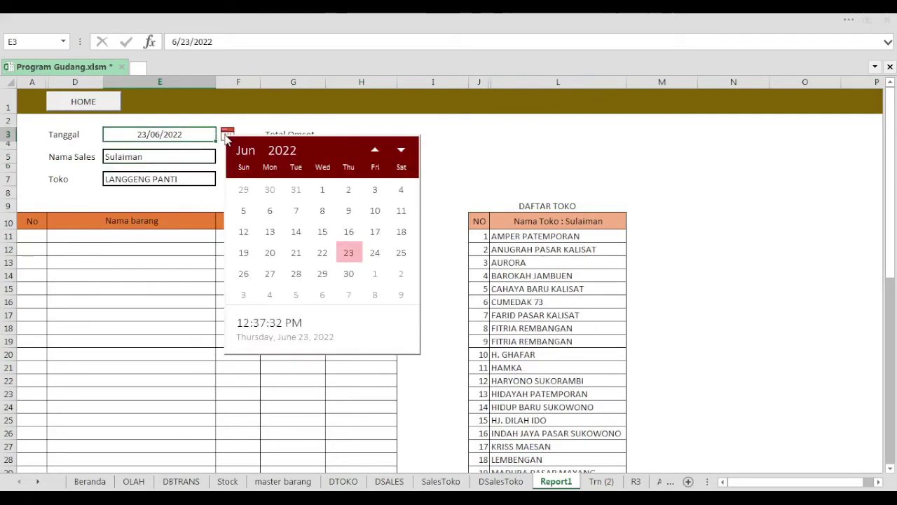
{"action": "left_click", "coordinate": [375, 254]}
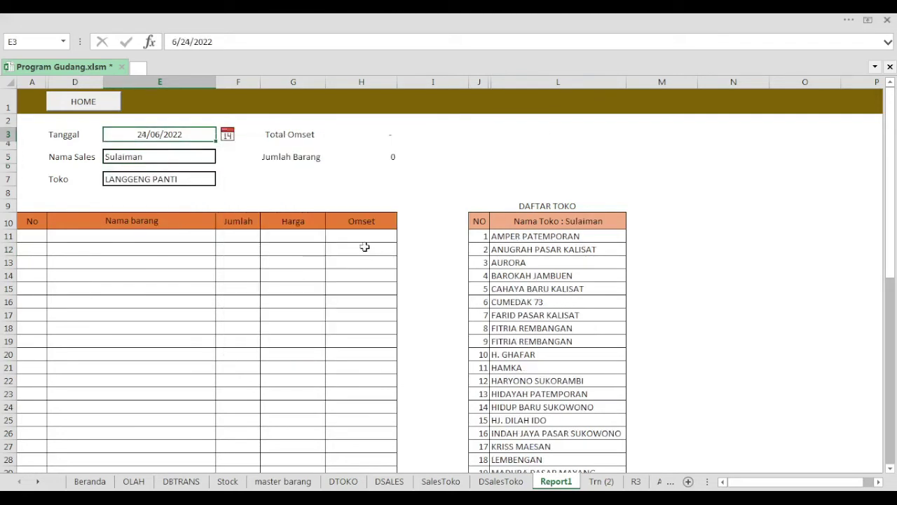
Step: Go back through the home sheet to Olah Orderan and set Nama Sales to the first salesperson
{"action": "left_click", "coordinate": [79, 104]}
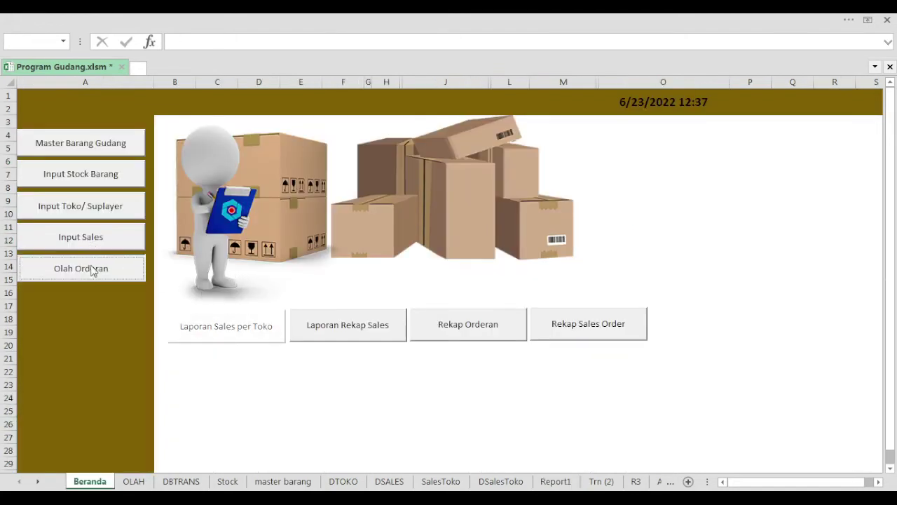
{"action": "left_click", "coordinate": [93, 269]}
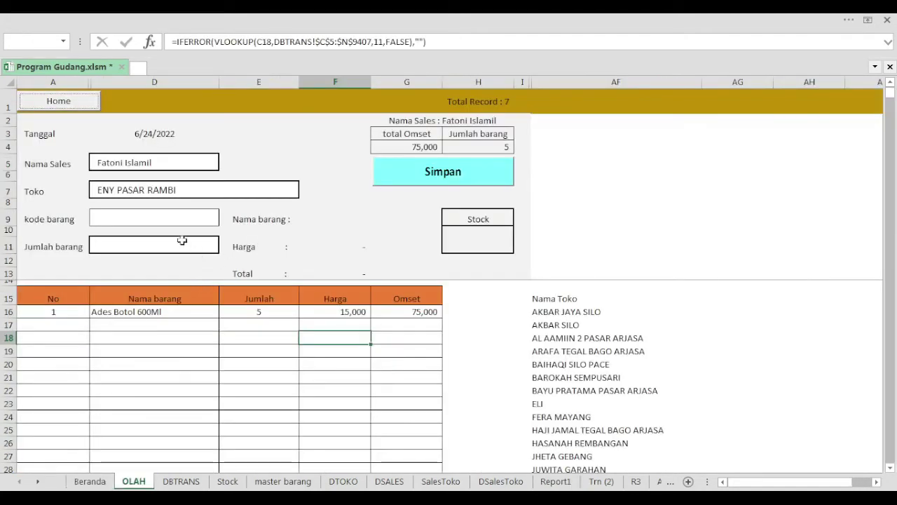
{"action": "left_click", "coordinate": [194, 162]}
{"action": "left_click", "coordinate": [224, 163]}
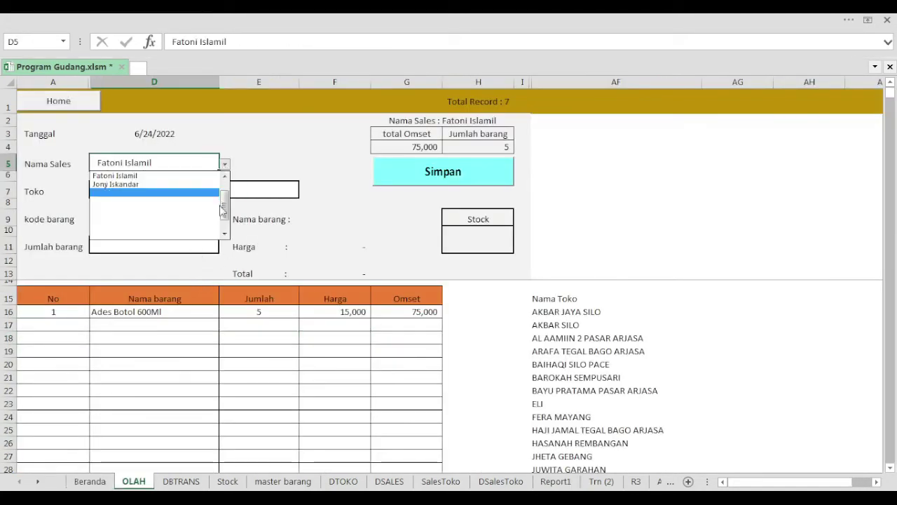
{"action": "scroll", "coordinate": [225, 209], "scroll_direction": "up", "scroll_amount": 3}
{"action": "left_click", "coordinate": [126, 175]}
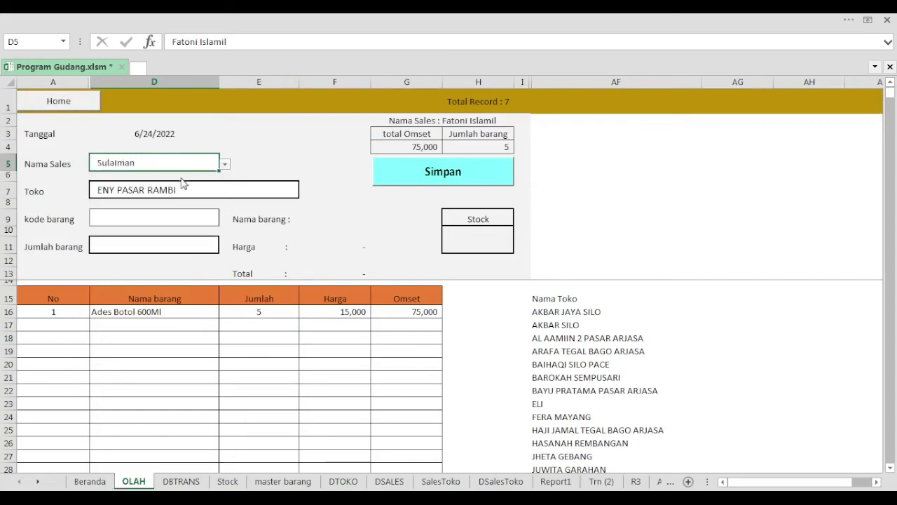
Step: Set the order's Tanggal to 6/23/2022 and its Toko to AMPER PATEMPORAN
{"action": "left_click", "coordinate": [180, 132]}
{"action": "left_click", "coordinate": [230, 134]}
{"action": "left_click", "coordinate": [351, 250]}
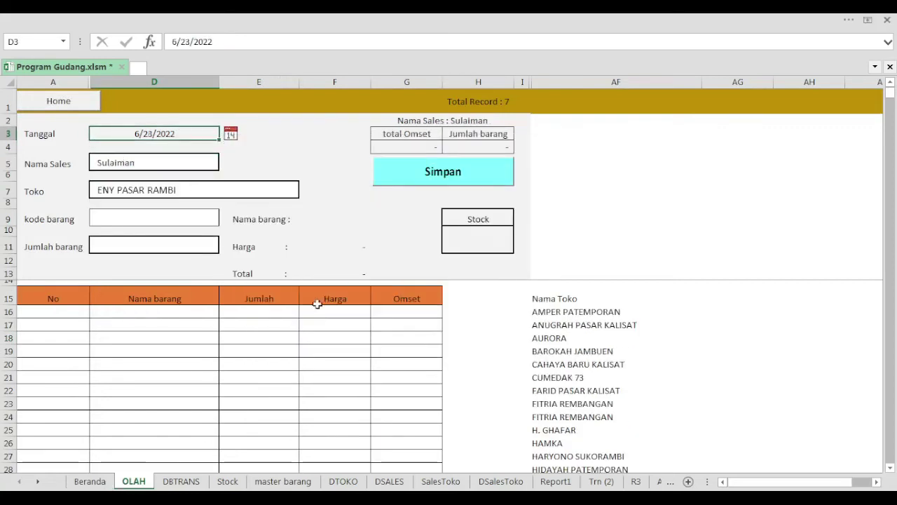
{"action": "left_click", "coordinate": [177, 190]}
{"action": "left_click", "coordinate": [305, 193]}
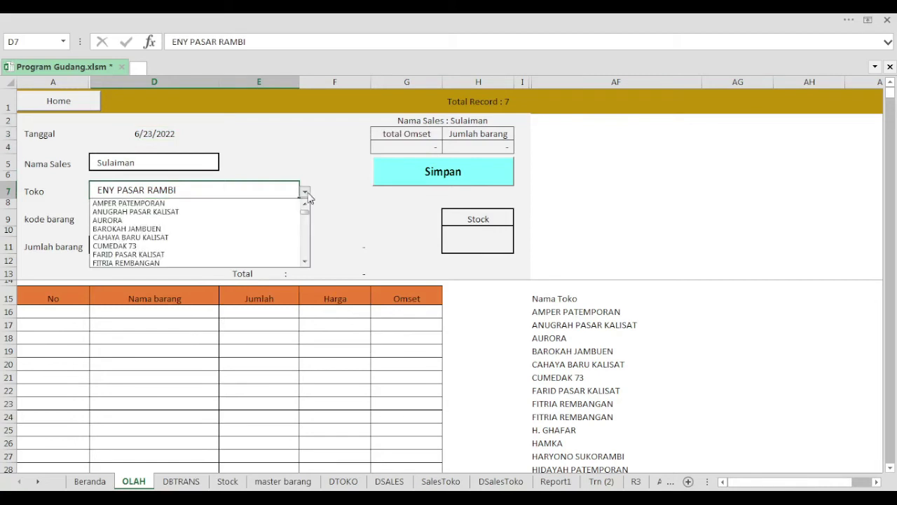
{"action": "left_click", "coordinate": [257, 203]}
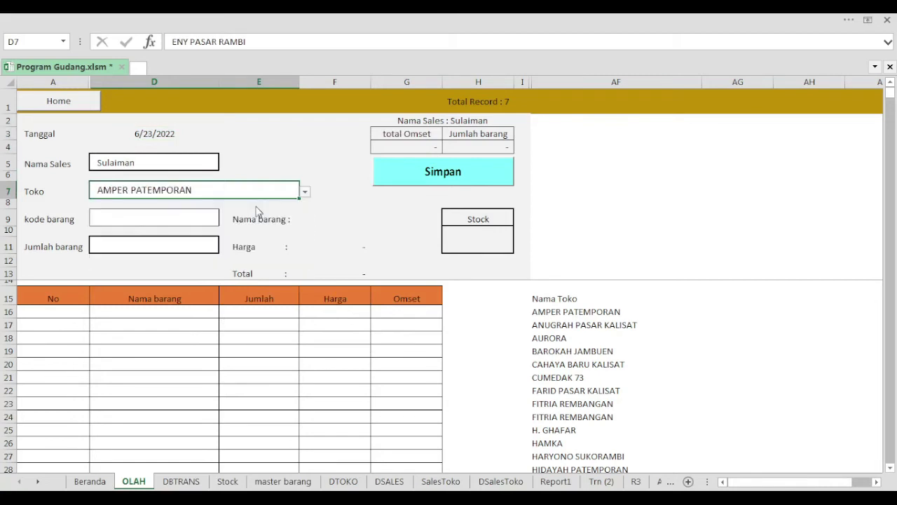
Step: Enter kode barang a2 with a Jumlah barang of 50 for the order
{"action": "left_click", "coordinate": [172, 220]}
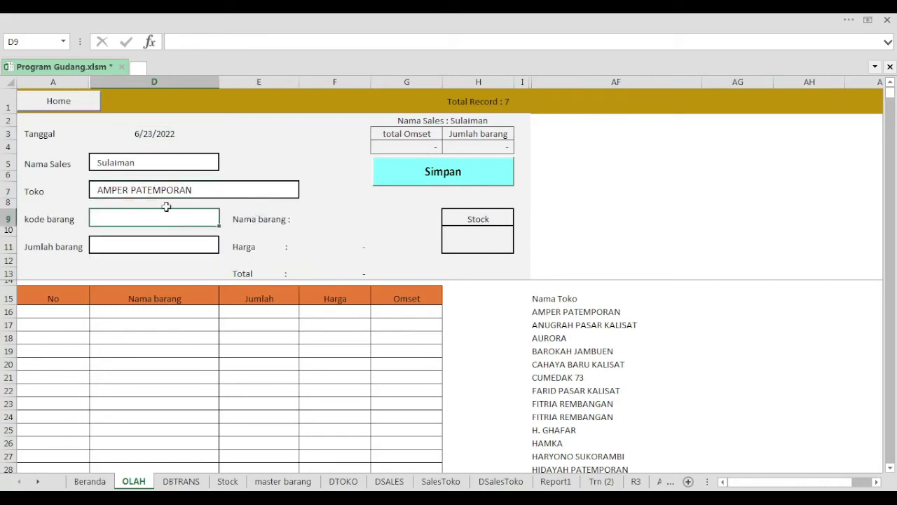
{"action": "type", "text": "a2"}
{"action": "key", "text": "Tab"}
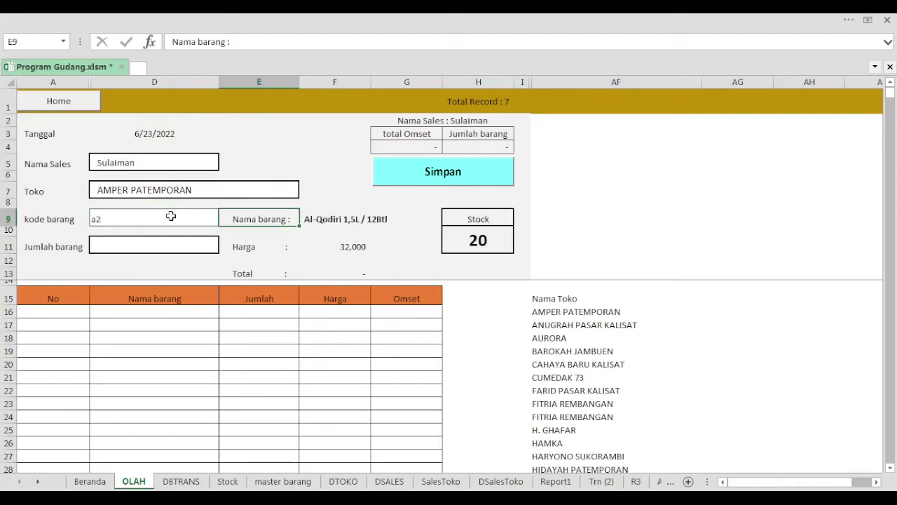
{"action": "left_click", "coordinate": [172, 247]}
{"action": "type", "text": "50"}
{"action": "key", "text": "Return"}
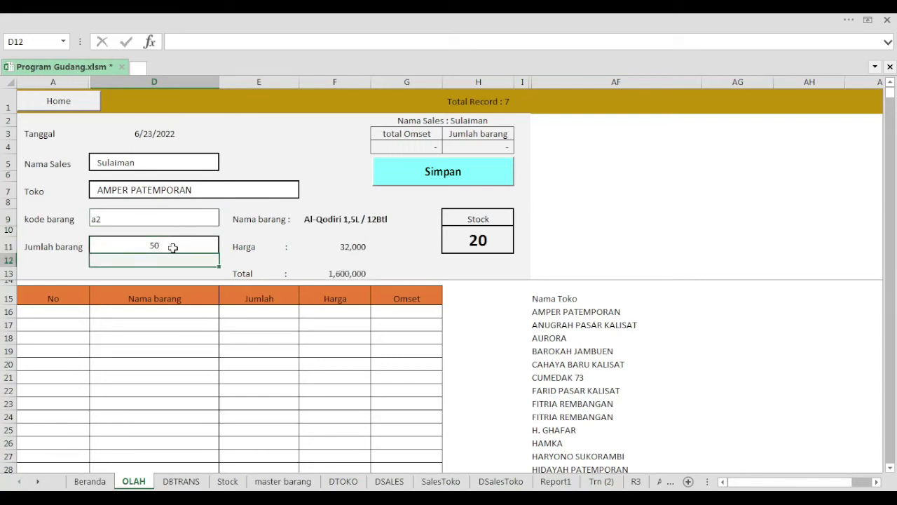
Step: Change the order's Jumlah barang to 10 and save the order
{"action": "left_click", "coordinate": [173, 248]}
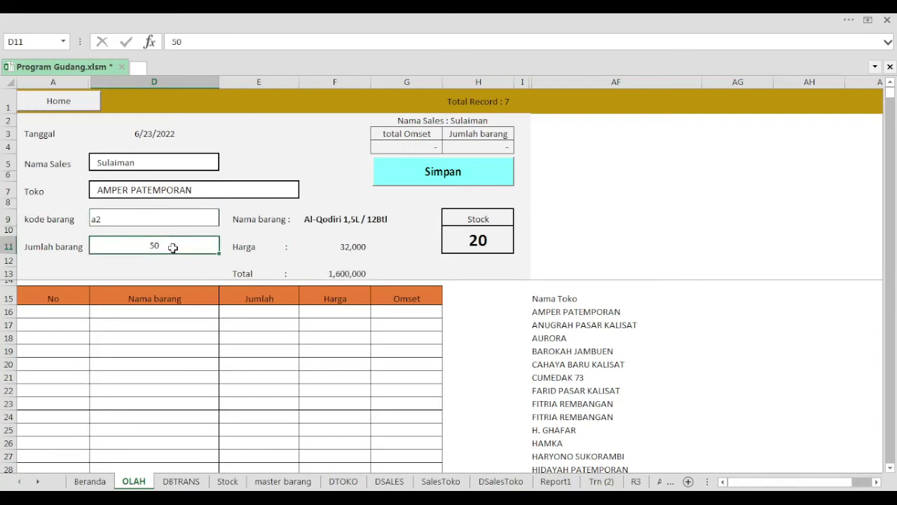
{"action": "type", "text": "10"}
{"action": "key", "text": "Return"}
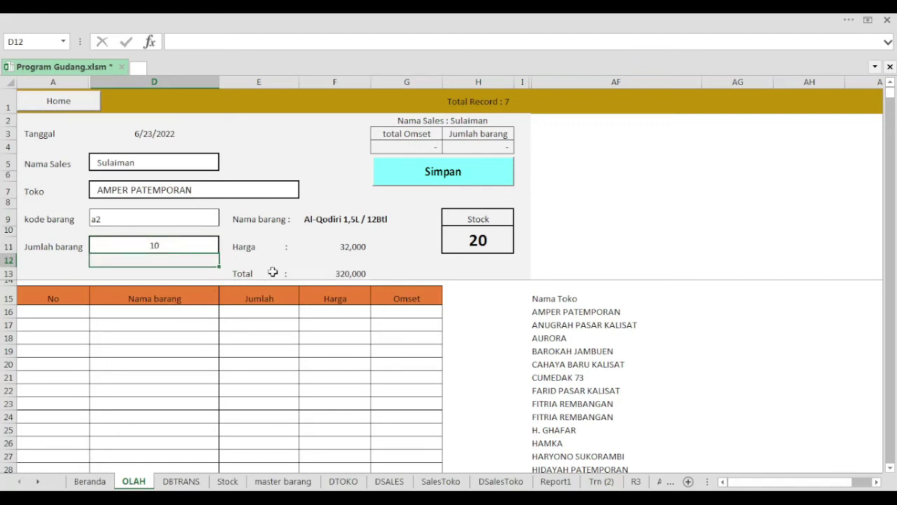
{"action": "left_click", "coordinate": [456, 184]}
{"action": "left_click", "coordinate": [459, 302]}
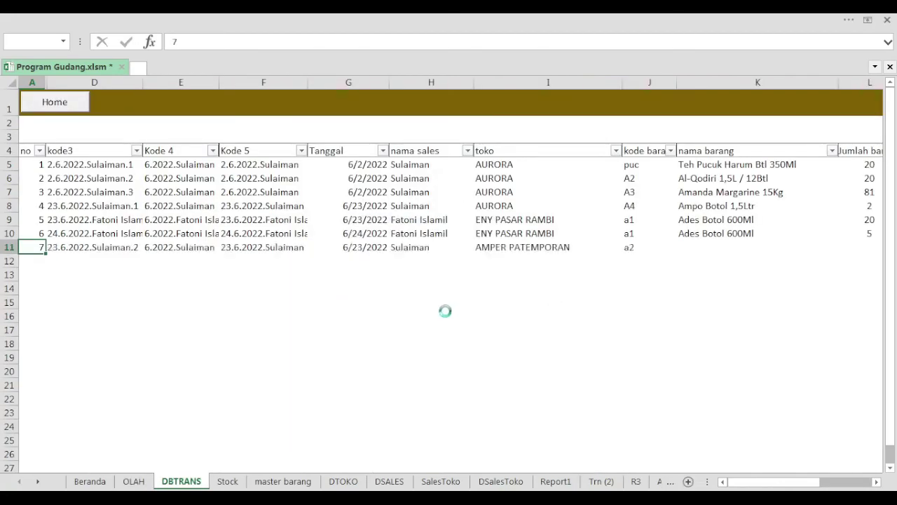
Step: Open the Laporan Sales per Toko report from the home sheet and set its Toko to AMPER PATEMPORAN
{"action": "left_click", "coordinate": [79, 105]}
{"action": "left_click", "coordinate": [254, 335]}
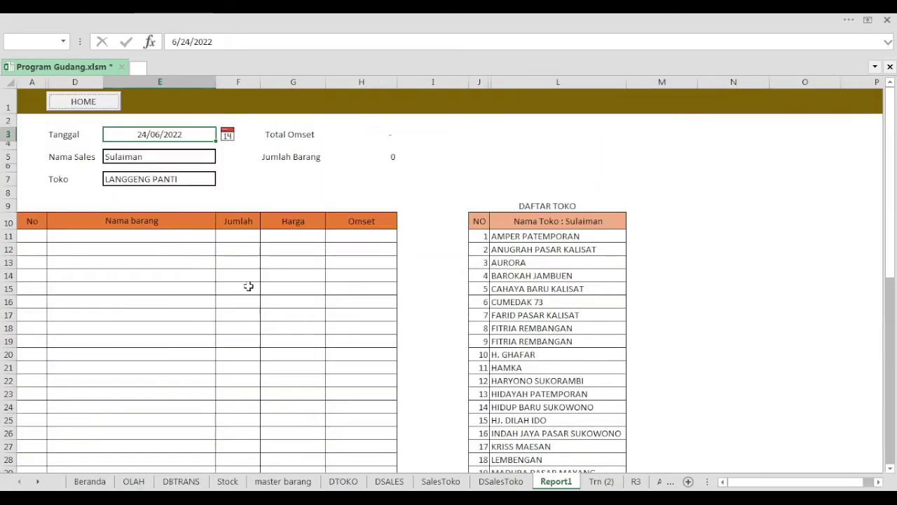
{"action": "left_click", "coordinate": [182, 152]}
{"action": "left_click", "coordinate": [212, 181]}
{"action": "left_click", "coordinate": [221, 180]}
{"action": "left_click", "coordinate": [205, 191]}
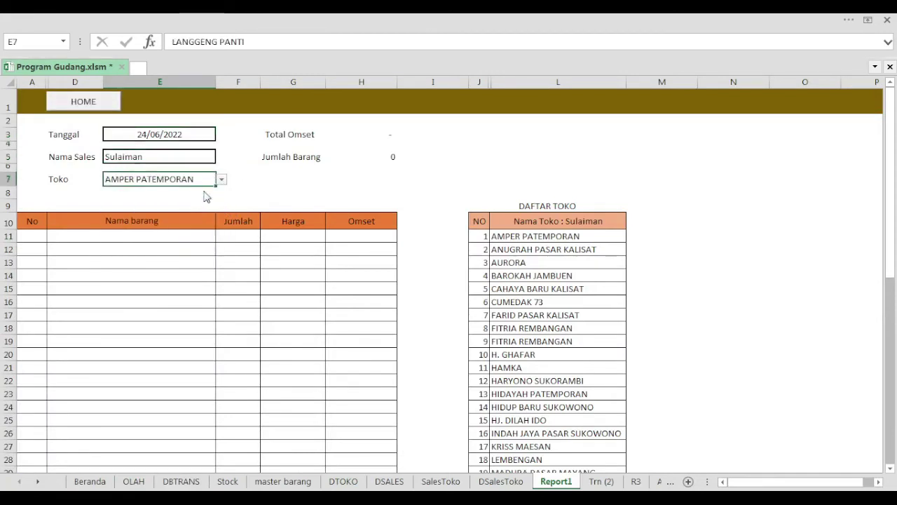
Step: Set the store report's Tanggal to 23/06/2022
{"action": "left_click", "coordinate": [200, 133]}
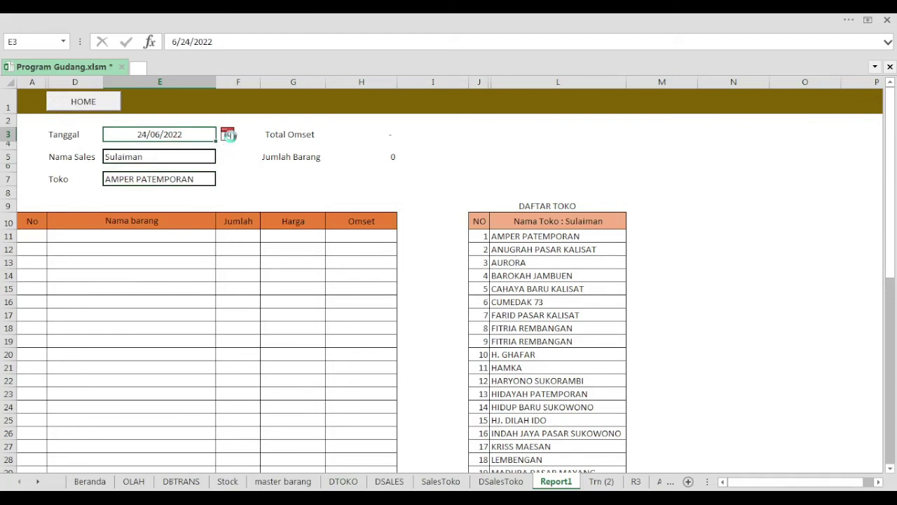
{"action": "left_click", "coordinate": [227, 134]}
{"action": "left_click", "coordinate": [354, 255]}
{"action": "left_click", "coordinate": [231, 276]}
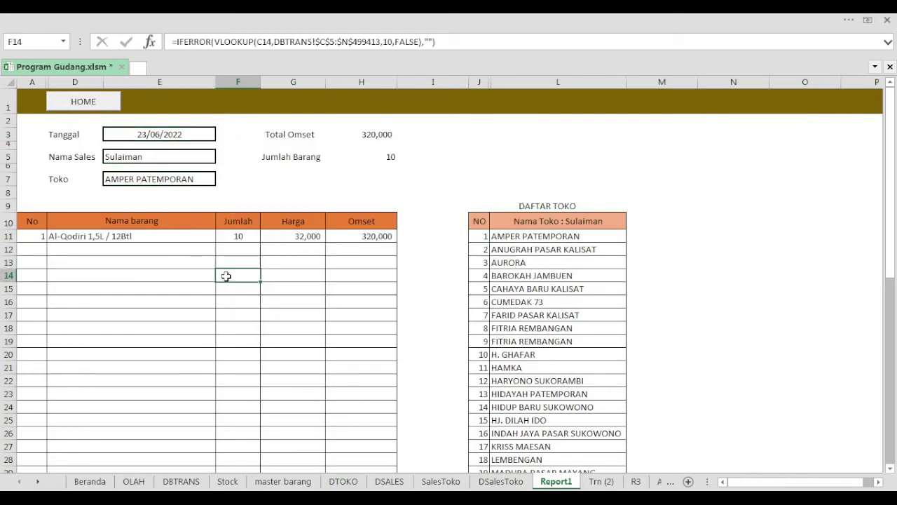
Step: Return through the home sheet to Olah Orderan and save another order line with kode barang a5 and Jumlah barang 20
{"action": "left_click", "coordinate": [59, 101]}
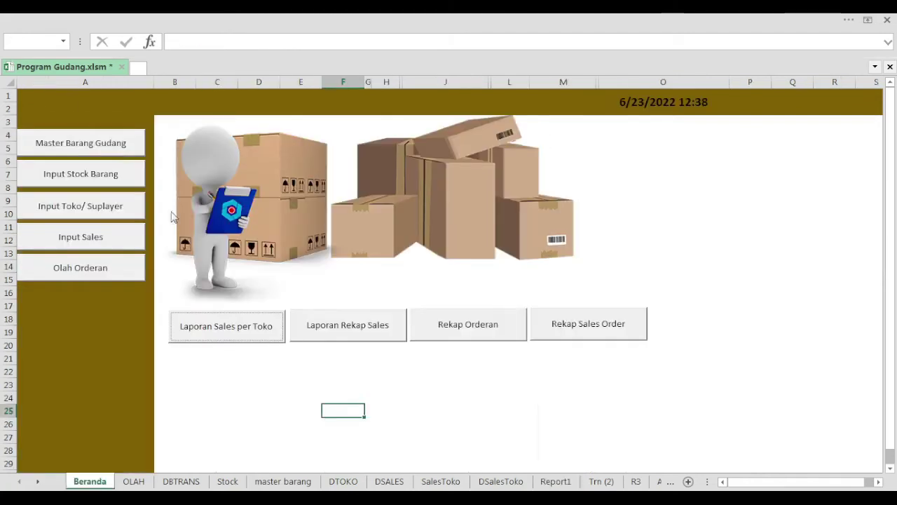
{"action": "left_click", "coordinate": [89, 274]}
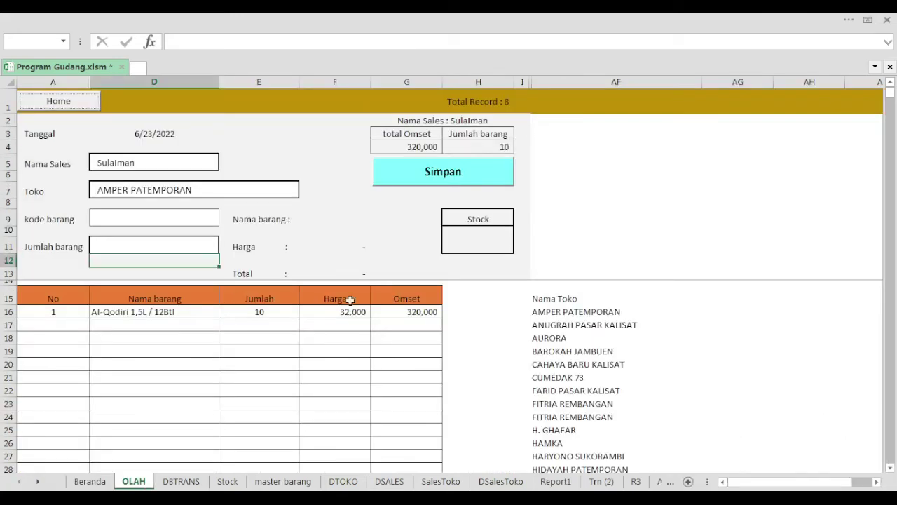
{"action": "left_click", "coordinate": [172, 220]}
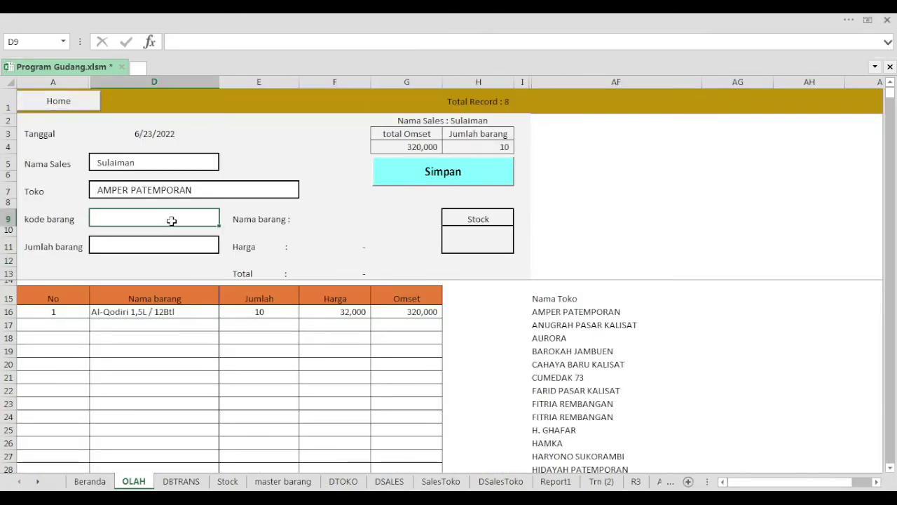
{"action": "double_click", "coordinate": [172, 220]}
{"action": "key", "text": "Return"}
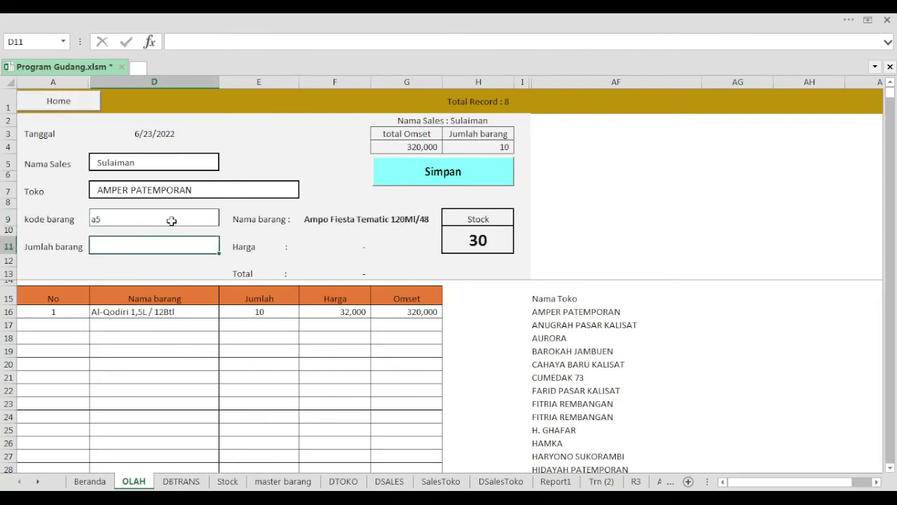
{"action": "type", "text": "20"}
{"action": "key", "text": "Return"}
{"action": "left_click", "coordinate": [471, 179]}
{"action": "left_click", "coordinate": [473, 305]}
Step: Reopen Laporan Sales per Toko to check the store's order lines and return to the home sheet
{"action": "left_click", "coordinate": [57, 101]}
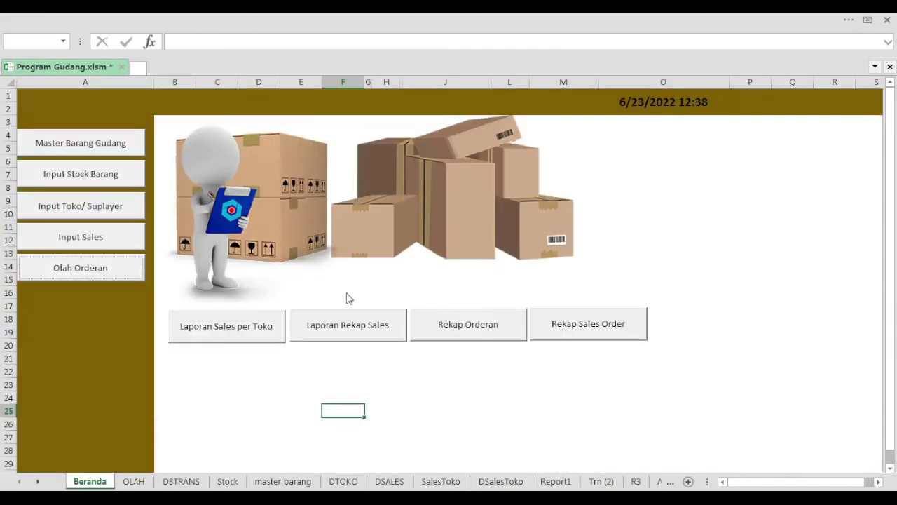
{"action": "left_click", "coordinate": [247, 332]}
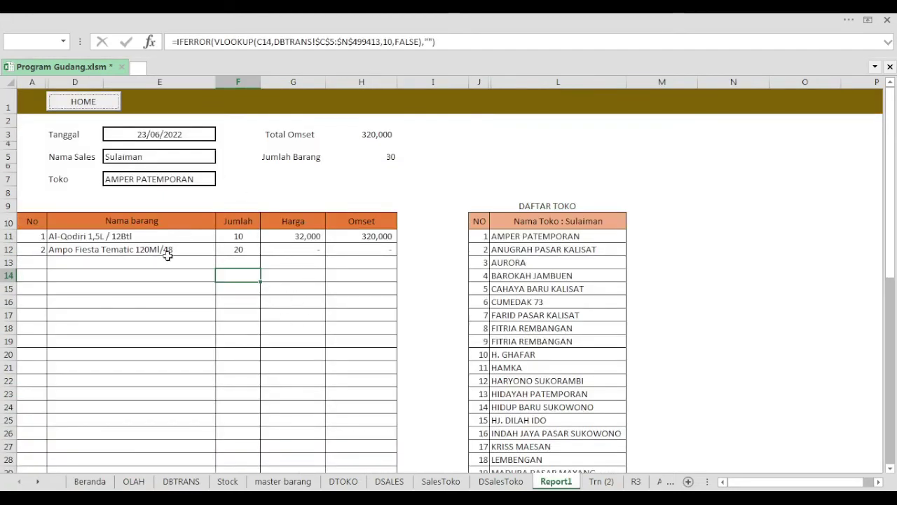
{"action": "left_click", "coordinate": [78, 103]}
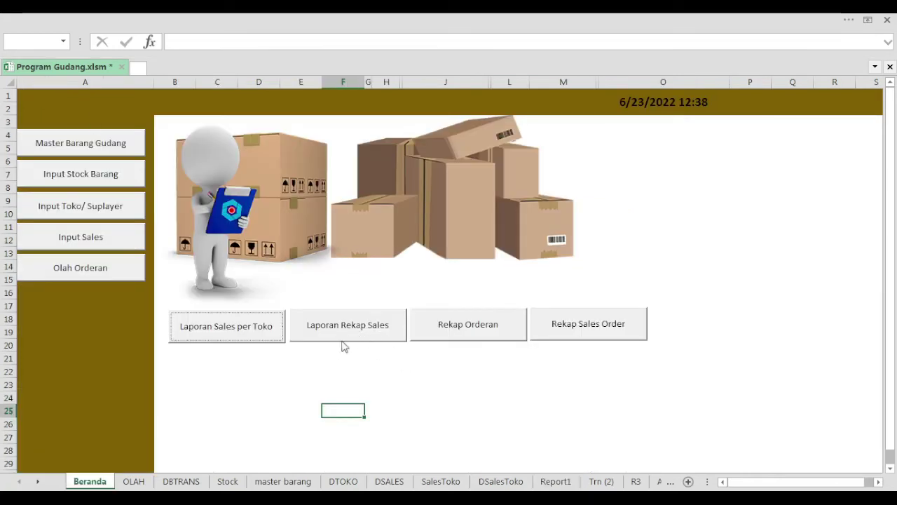
Step: Open the Laporan Rekap Sales report and set its tanggal to 23/06/2022
{"action": "left_click", "coordinate": [370, 331]}
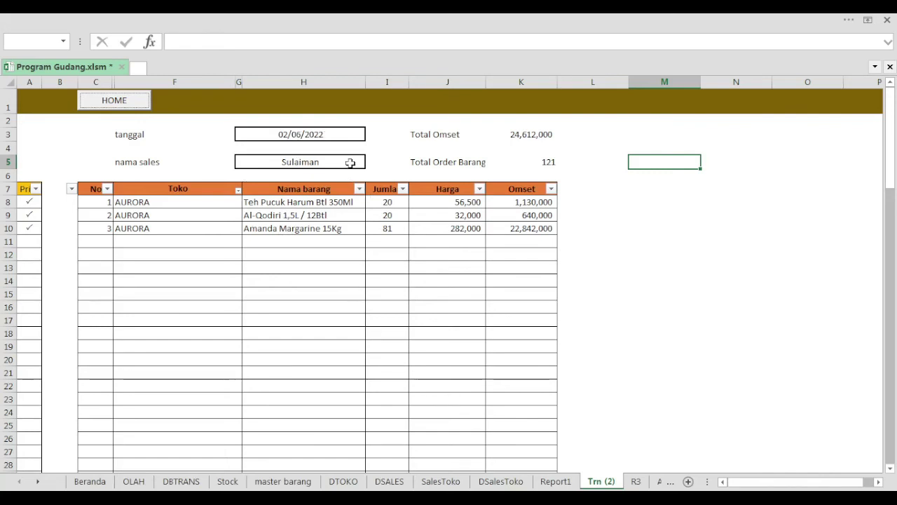
{"action": "left_click", "coordinate": [354, 135]}
{"action": "left_click", "coordinate": [256, 133]}
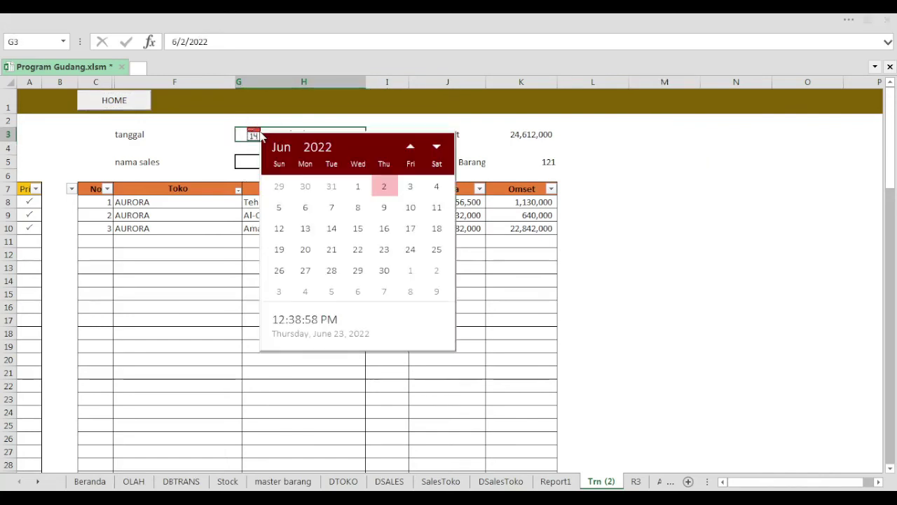
{"action": "left_click", "coordinate": [385, 249]}
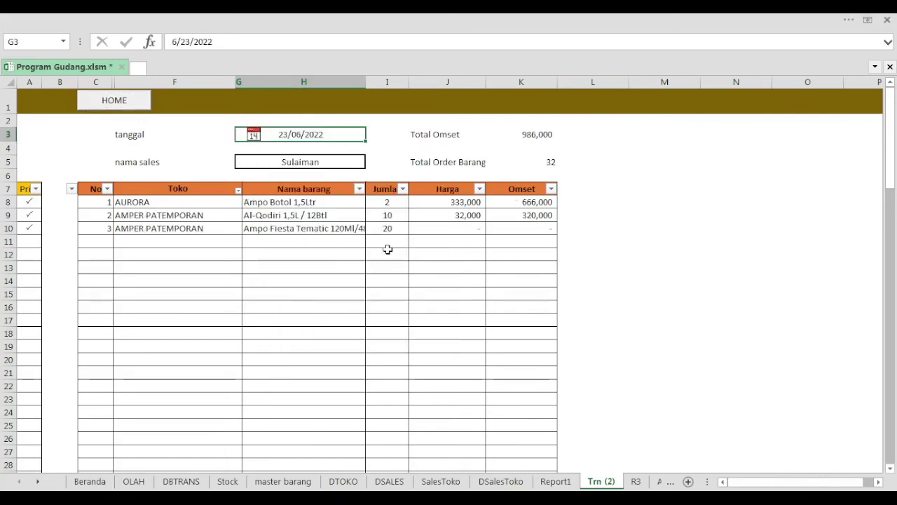
{"action": "left_click", "coordinate": [150, 203]}
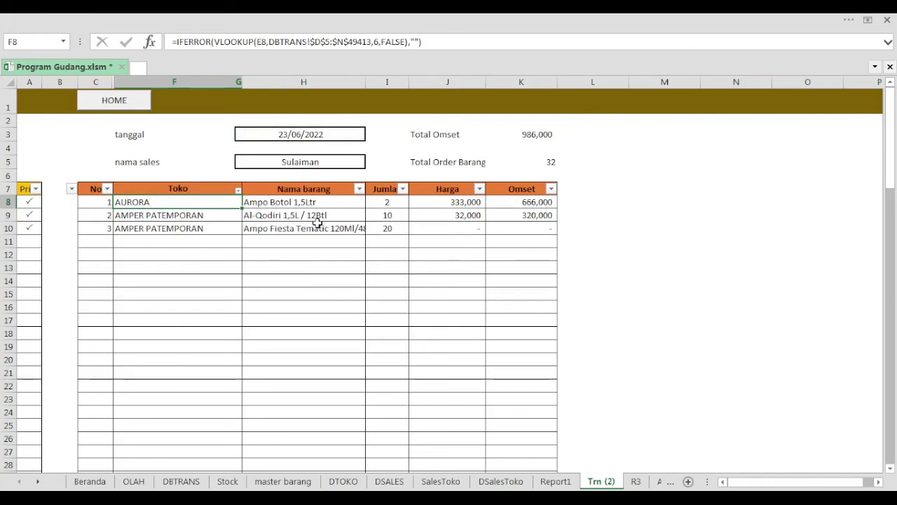
Step: Open Rekap Orderan from the home sheet and hide the kode3, Kode 4 and Kode 5 columns
{"action": "left_click", "coordinate": [134, 105]}
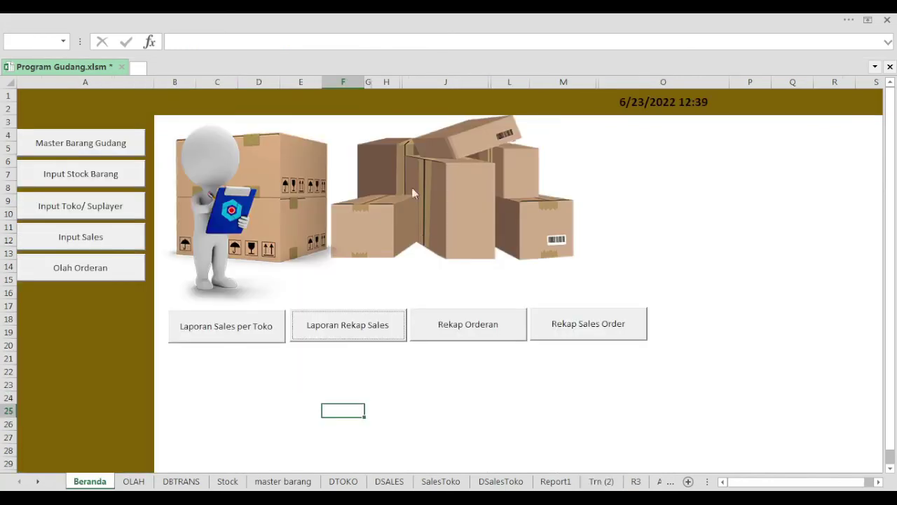
{"action": "left_click", "coordinate": [468, 331]}
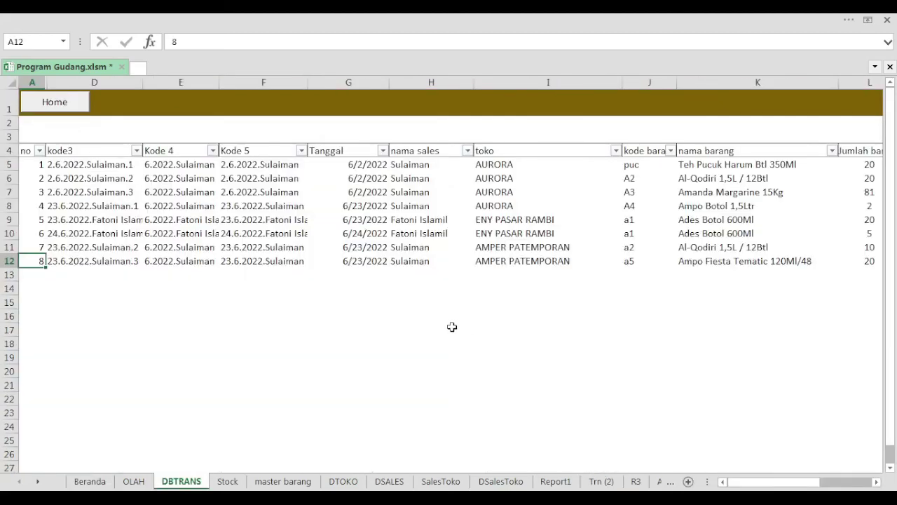
{"action": "mouse_move", "coordinate": [94, 82]}
{"action": "left_mouse_down"}
{"action": "mouse_move", "coordinate": [358, 110]}
{"action": "mouse_move", "coordinate": [294, 110]}
{"action": "mouse_move", "coordinate": [294, 103]}
{"action": "left_mouse_up"}
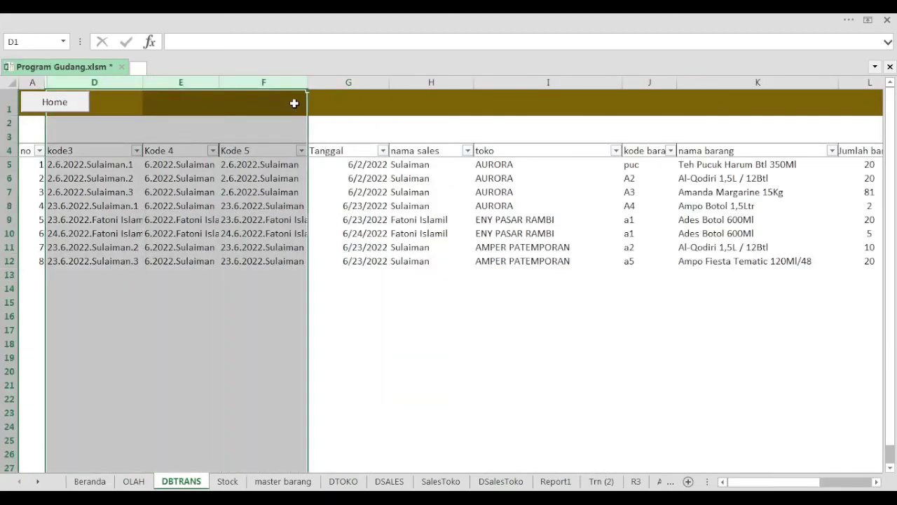
{"action": "right_click", "coordinate": [293, 82]}
{"action": "left_click", "coordinate": [344, 260]}
{"action": "left_click", "coordinate": [388, 314]}
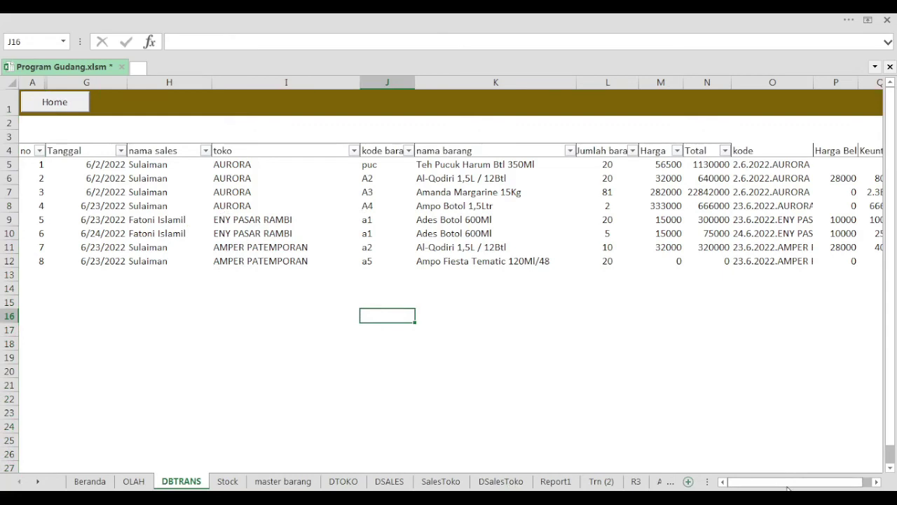
Step: Examine the remaining columns of the order recap, from Harga and Total to kode, Harga Beli and Keuntungan
{"action": "left_click_drag", "start_coordinate": [786, 487], "coordinate": [809, 487]}
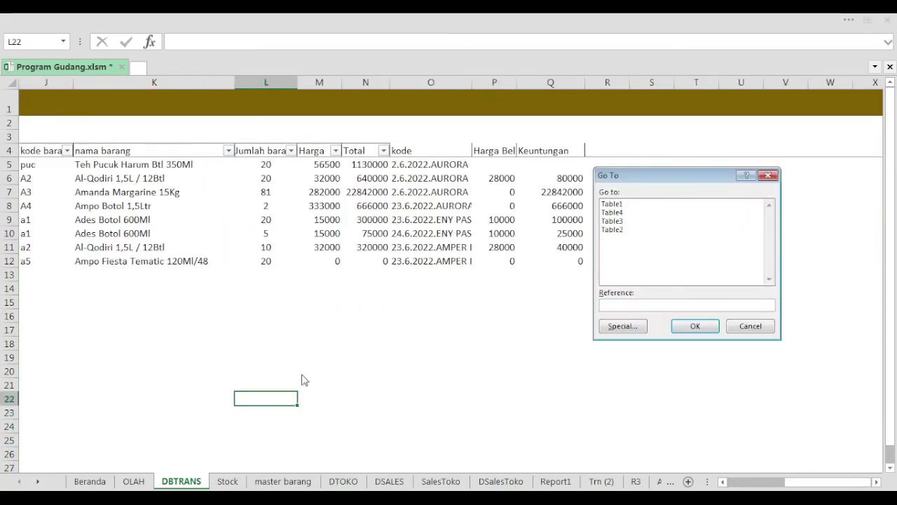
{"action": "left_click", "coordinate": [743, 327]}
{"action": "left_click_drag", "start_coordinate": [743, 484], "coordinate": [813, 483]}
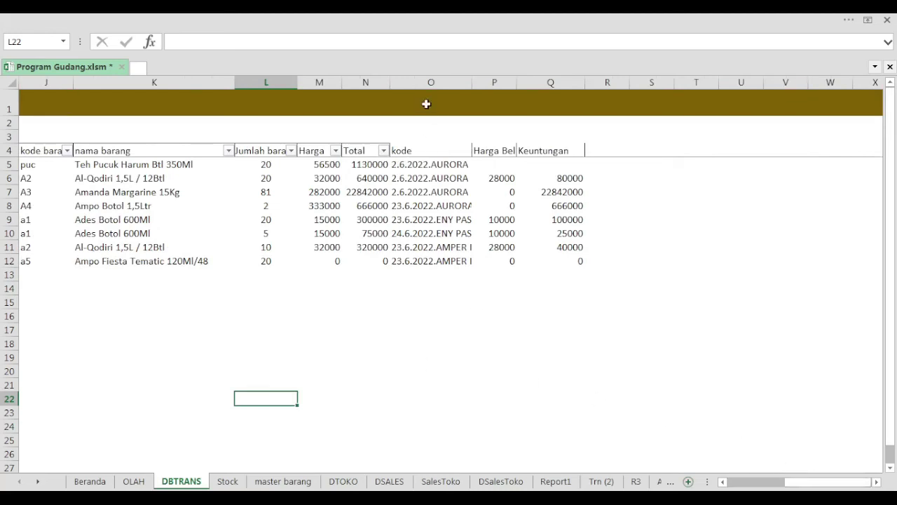
{"action": "right_click", "coordinate": [432, 82]}
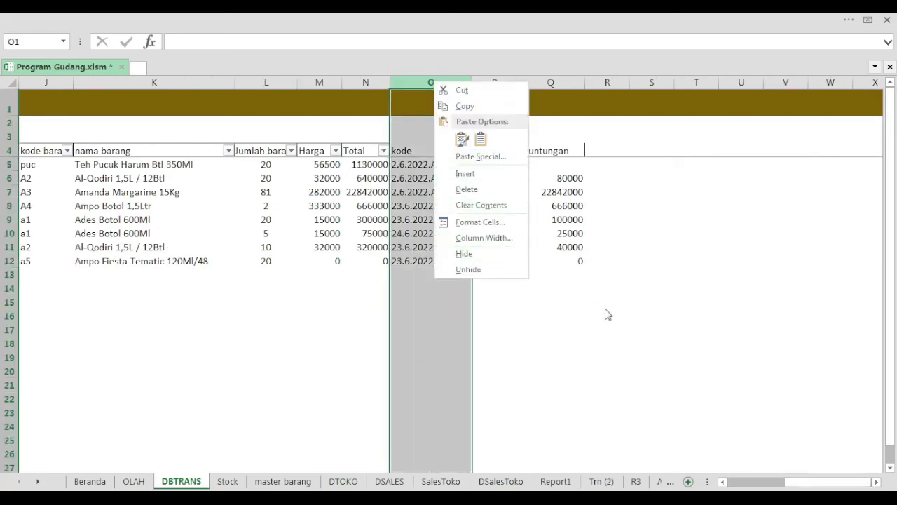
{"action": "key", "text": "Escape"}
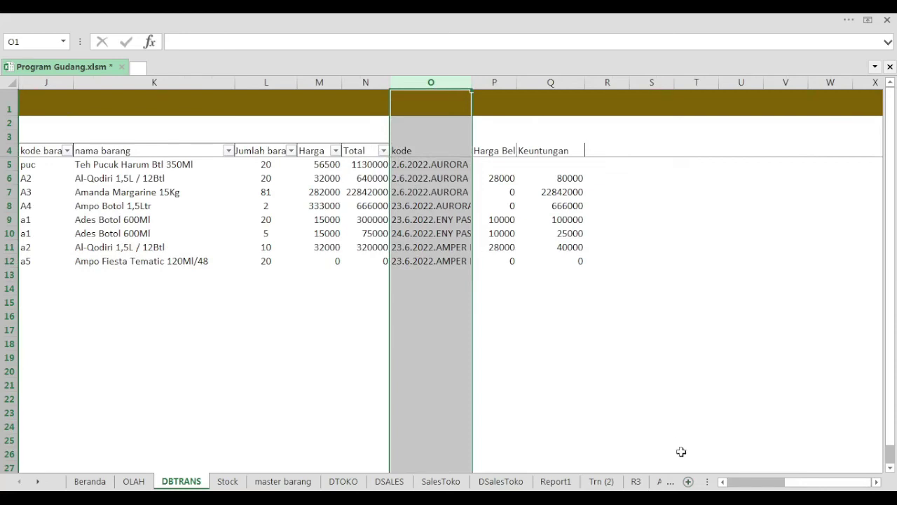
{"action": "mouse_move", "coordinate": [789, 483]}
{"action": "left_mouse_down"}
{"action": "mouse_move", "coordinate": [761, 484]}
{"action": "mouse_move", "coordinate": [774, 484]}
{"action": "left_mouse_up"}
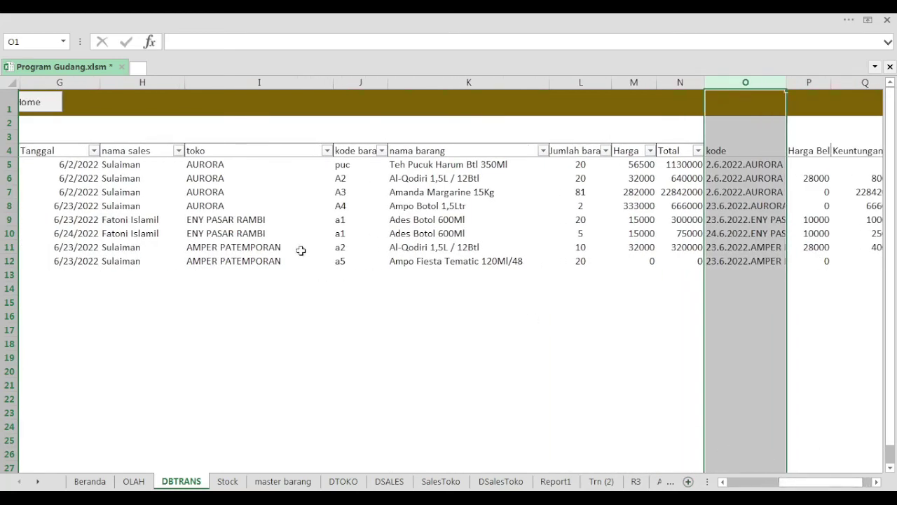
Step: Open Rekap Sales Order from the home sheet, review each salesperson's target and Capaian, and return to the home sheet
{"action": "left_click", "coordinate": [31, 104]}
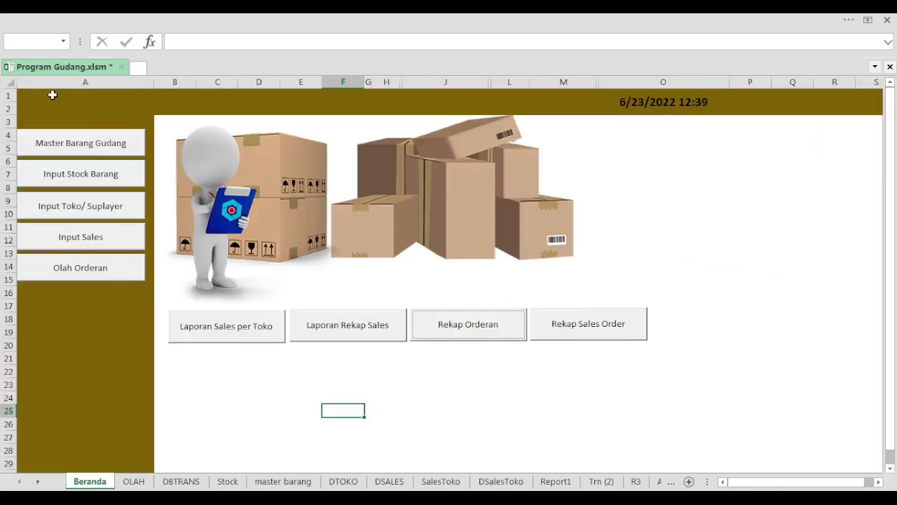
{"action": "left_click", "coordinate": [602, 335]}
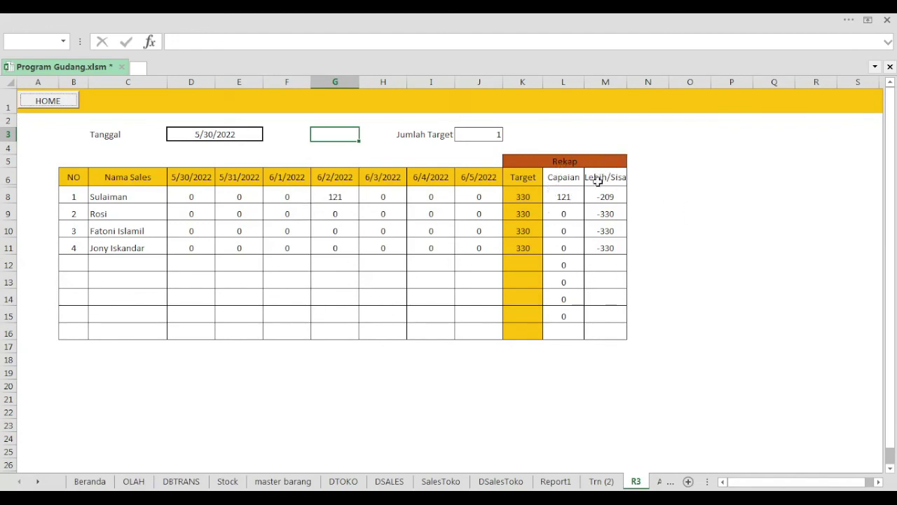
{"action": "left_click", "coordinate": [601, 210]}
{"action": "left_click", "coordinate": [738, 205]}
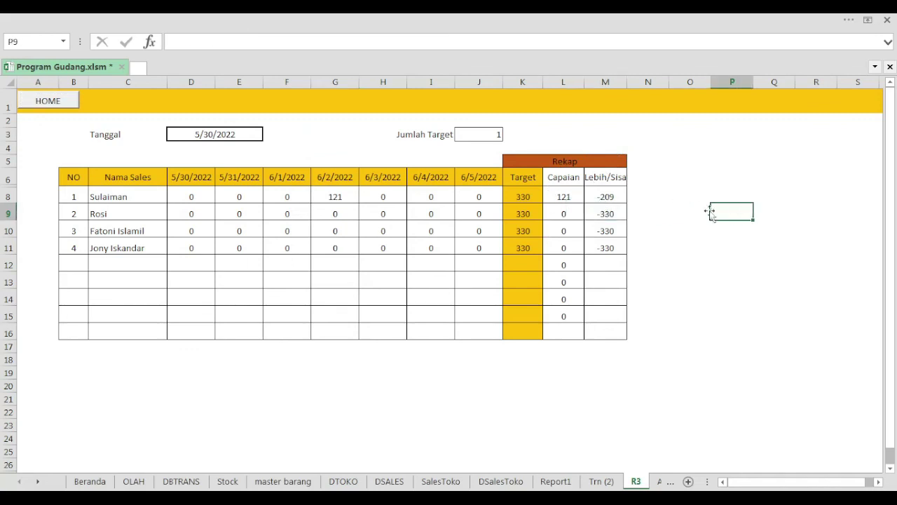
{"action": "left_click", "coordinate": [57, 104]}
{"action": "left_click", "coordinate": [509, 418]}
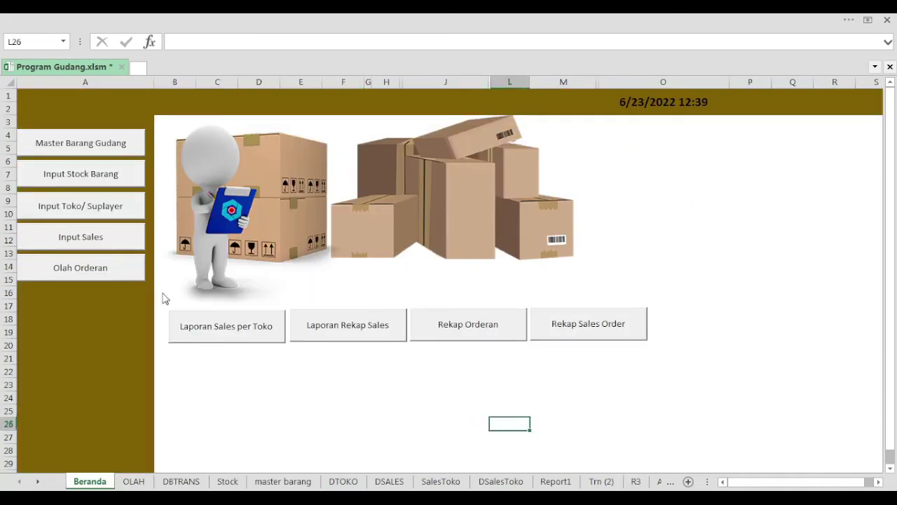